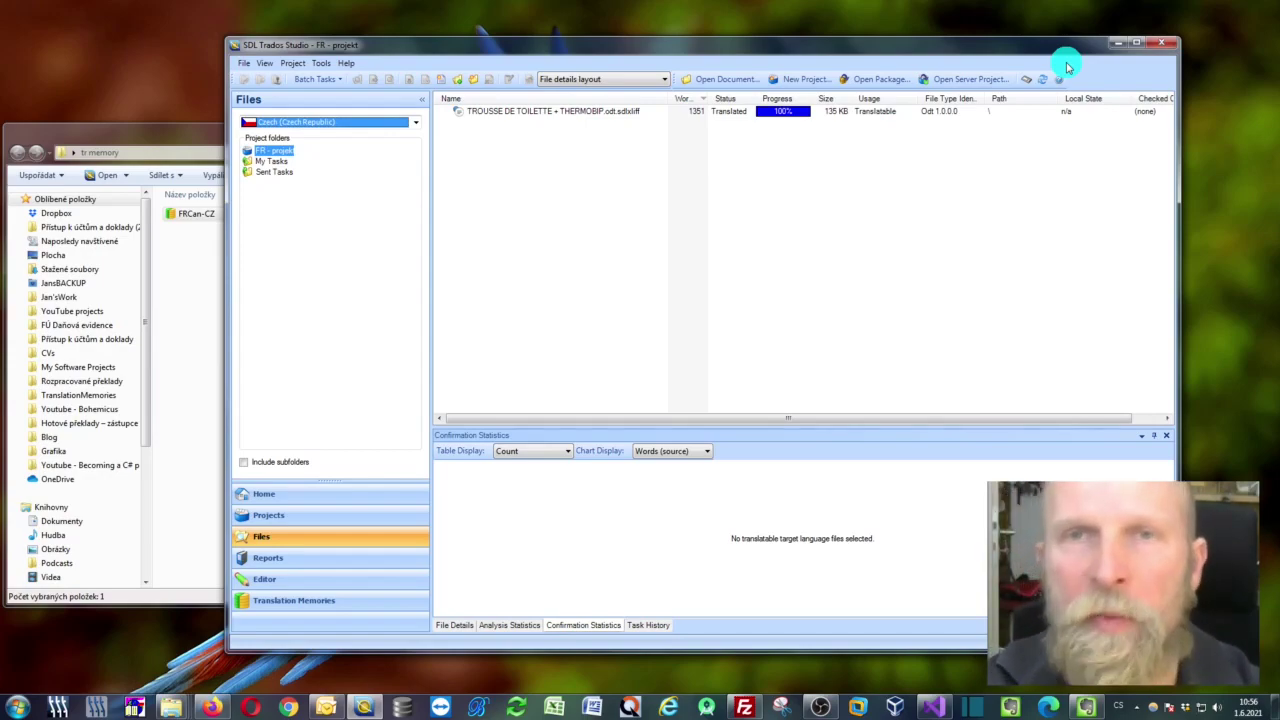
Step: Arrange the Trados FR project window in front of a smaller tr memory folder window
{"action": "mouse_move", "coordinate": [675, 50]}
{"action": "left_mouse_down"}
{"action": "mouse_move", "coordinate": [665, 47]}
{"action": "mouse_move", "coordinate": [701, 50]}
{"action": "left_mouse_up"}
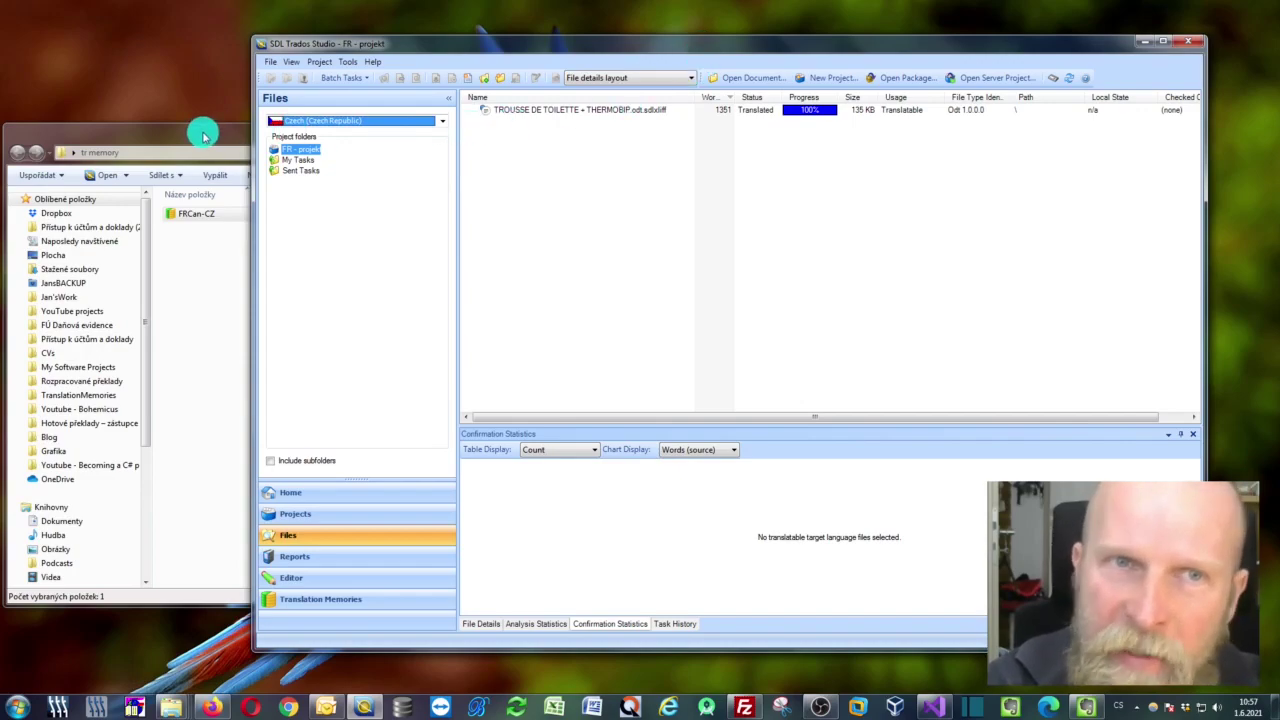
{"action": "left_click_drag", "start_coordinate": [203, 135], "coordinate": [234, 129]}
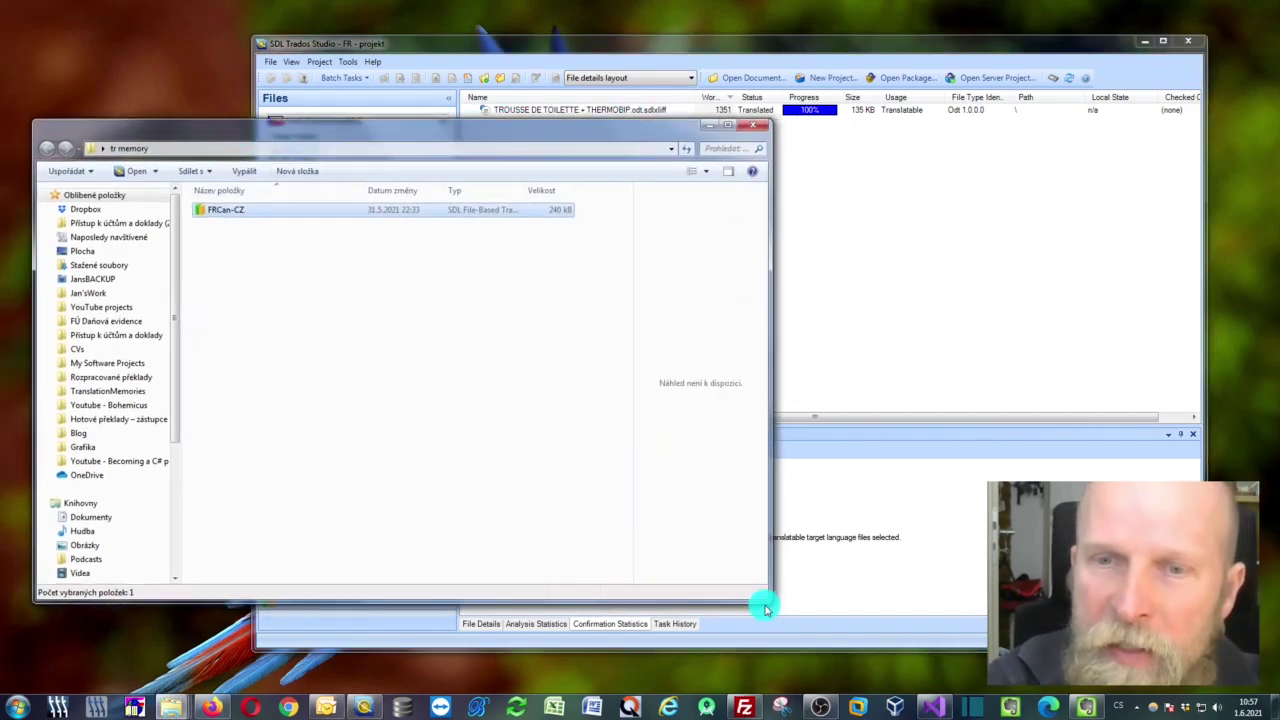
{"action": "mouse_move", "coordinate": [764, 608]}
{"action": "left_mouse_down"}
{"action": "mouse_move", "coordinate": [626, 591]}
{"action": "mouse_move", "coordinate": [641, 596]}
{"action": "left_mouse_up"}
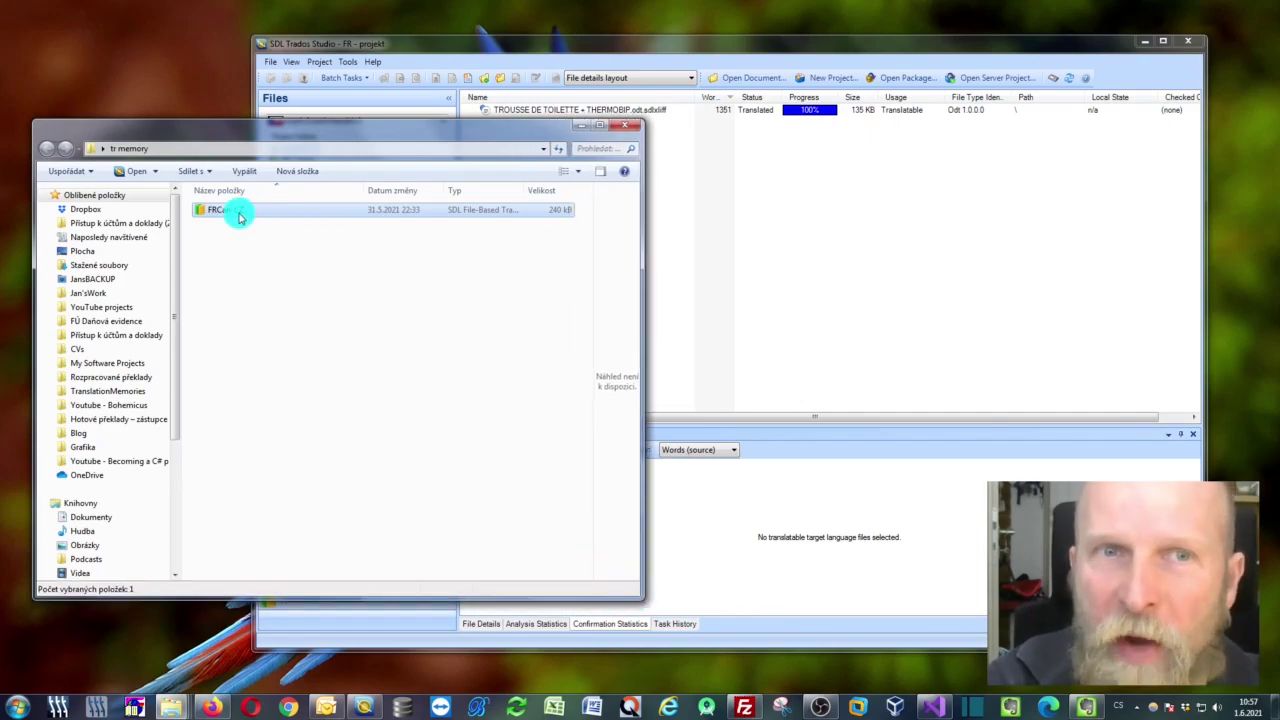
{"action": "left_click_drag", "start_coordinate": [465, 43], "coordinate": [482, 43]}
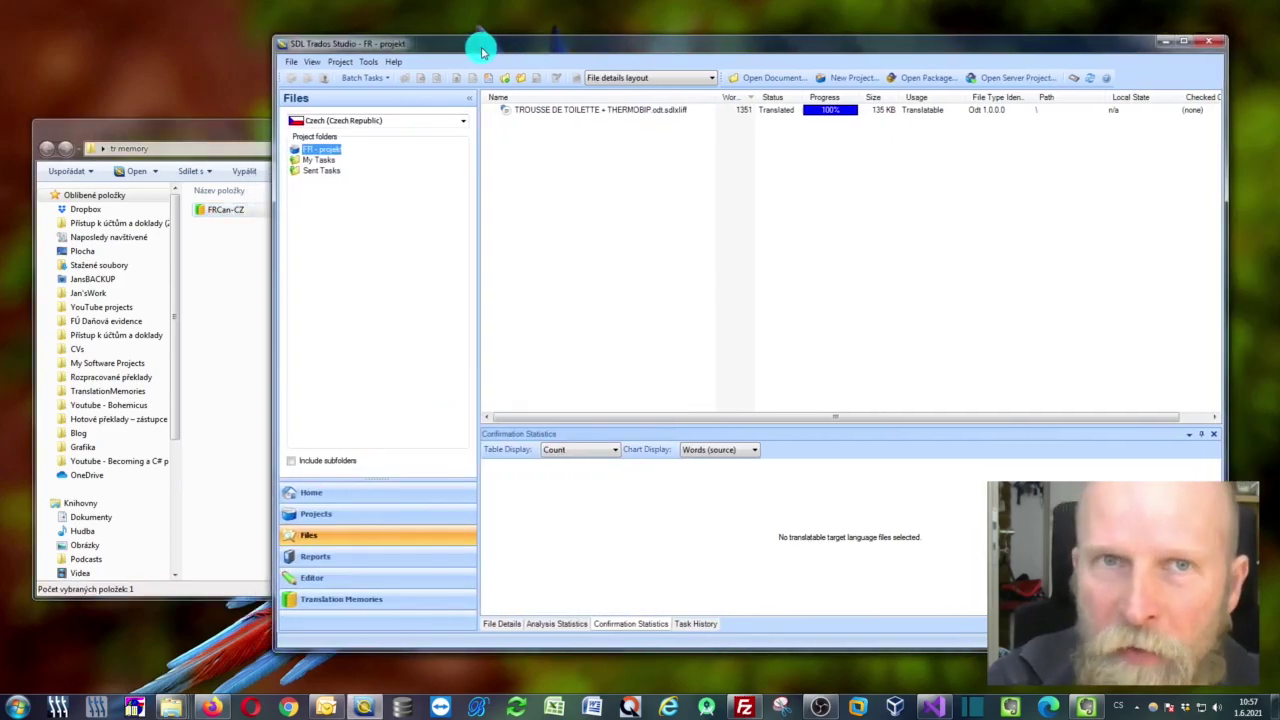
Step: Try adding the FRCan-CZ file-based memory in Project Settings; dismiss the unsupported language pair message
{"action": "left_click", "coordinate": [340, 62]}
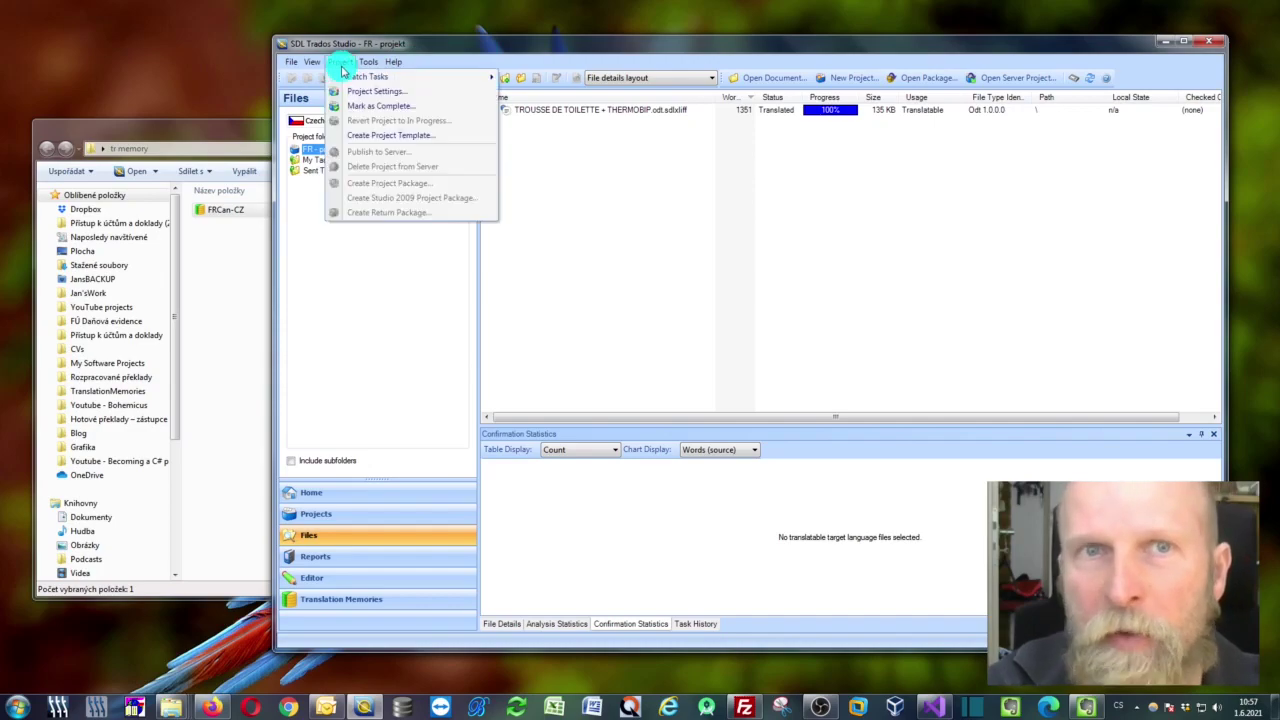
{"action": "left_click", "coordinate": [366, 93]}
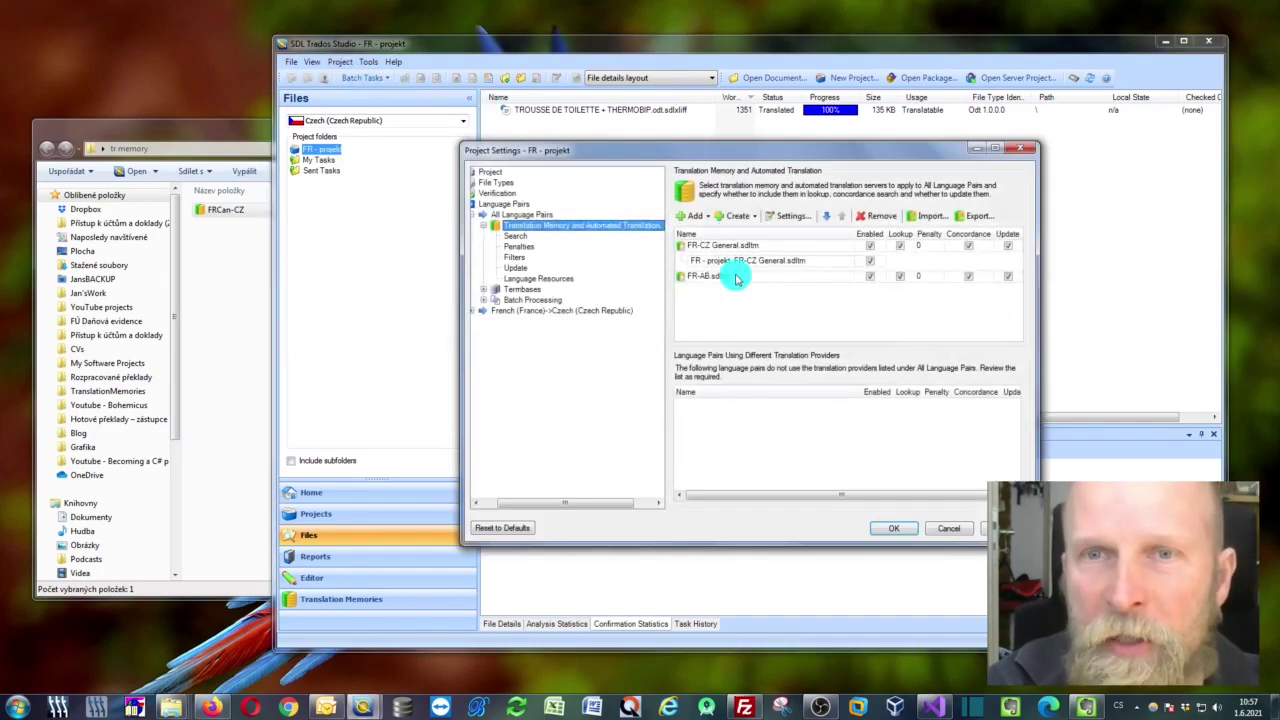
{"action": "left_click", "coordinate": [700, 216]}
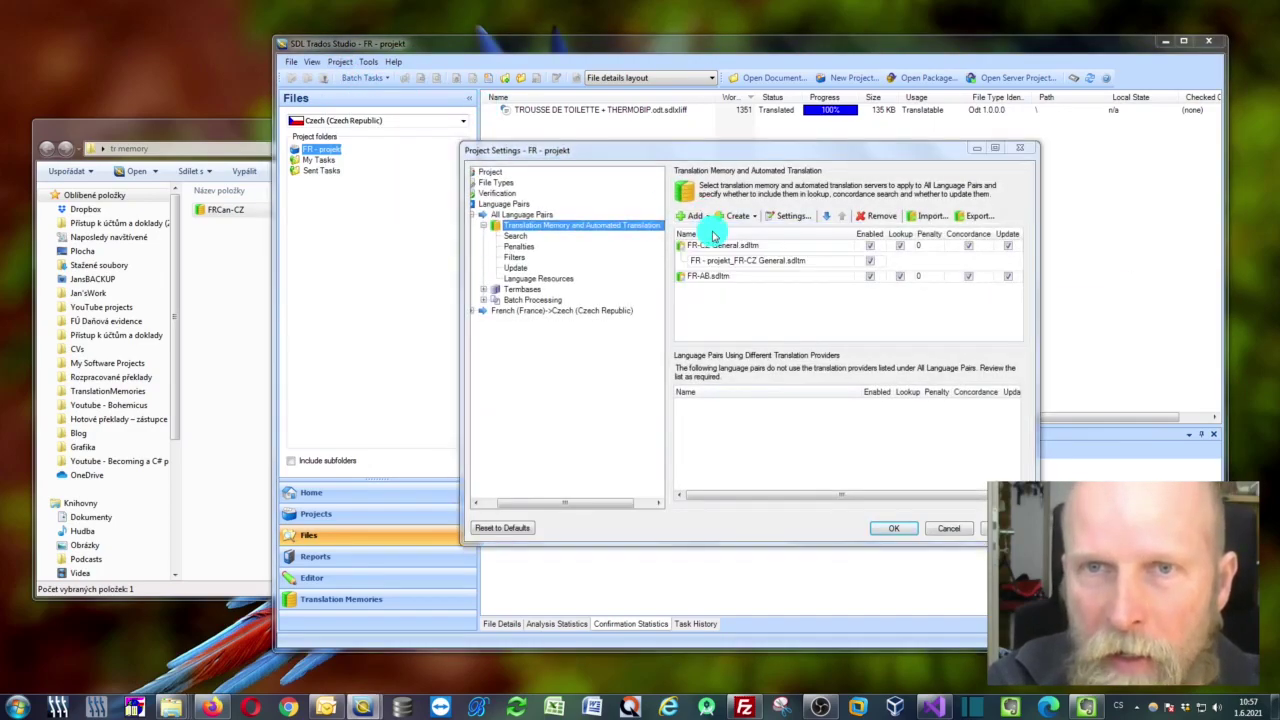
{"action": "left_click", "coordinate": [713, 252]}
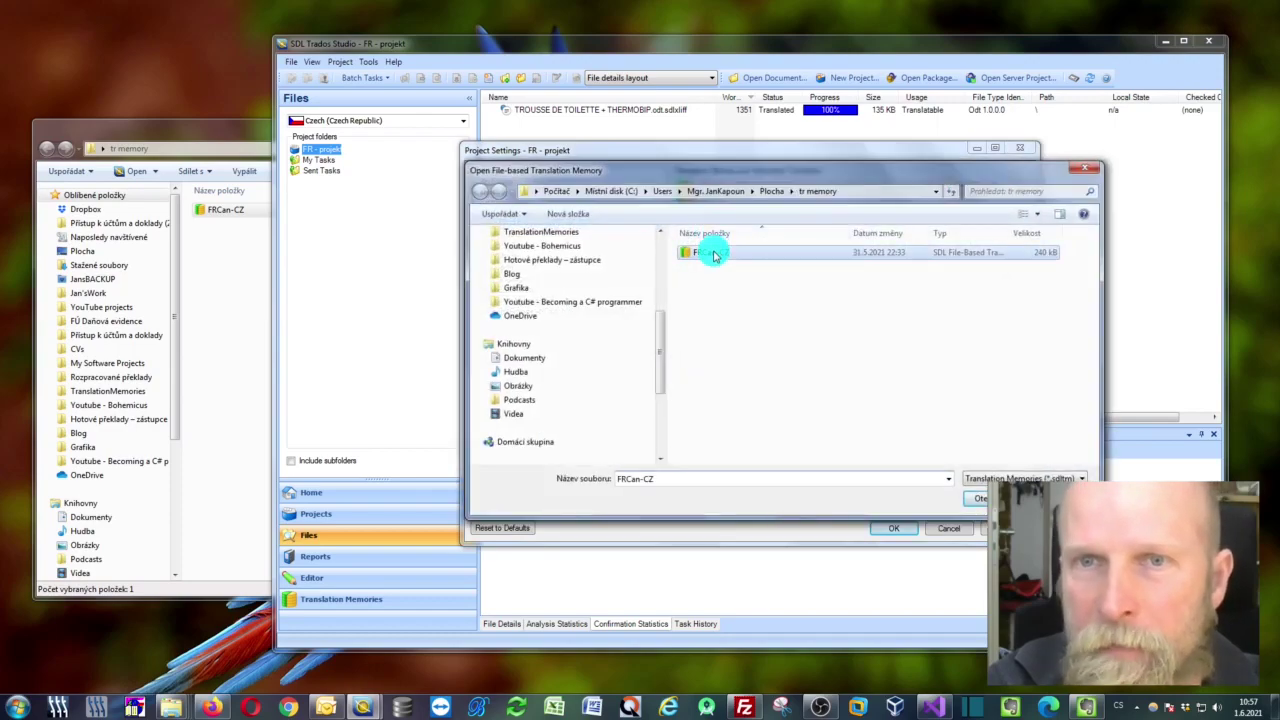
{"action": "left_click", "coordinate": [972, 498]}
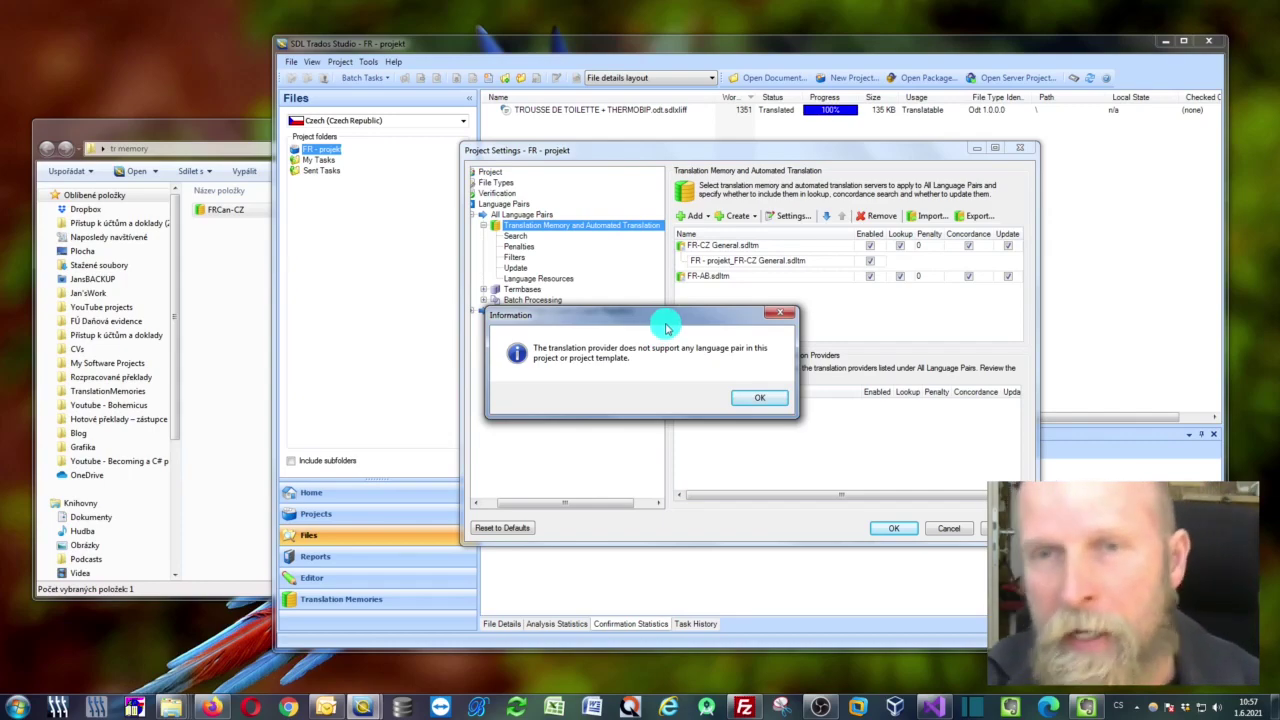
{"action": "left_click", "coordinate": [757, 397]}
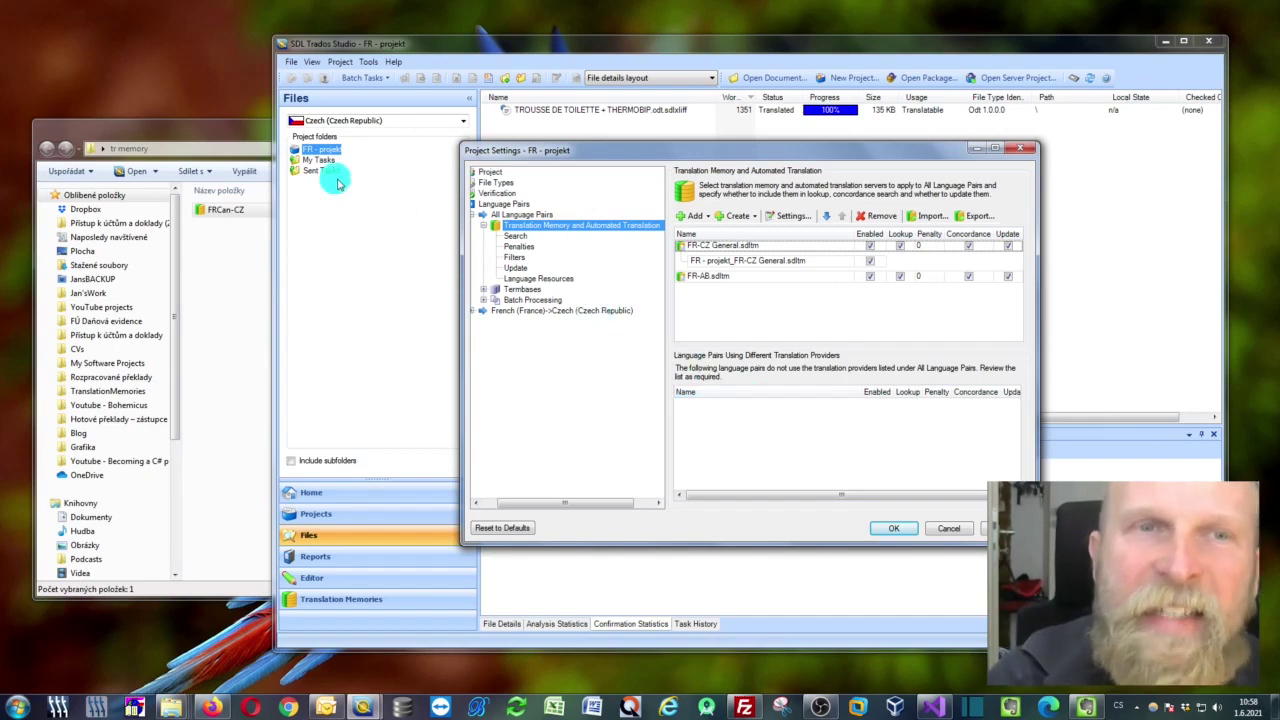
Step: Bring the tr memory folder window forward and select the FRCan-CZ file
{"action": "left_click", "coordinate": [250, 133]}
{"action": "left_click", "coordinate": [200, 209]}
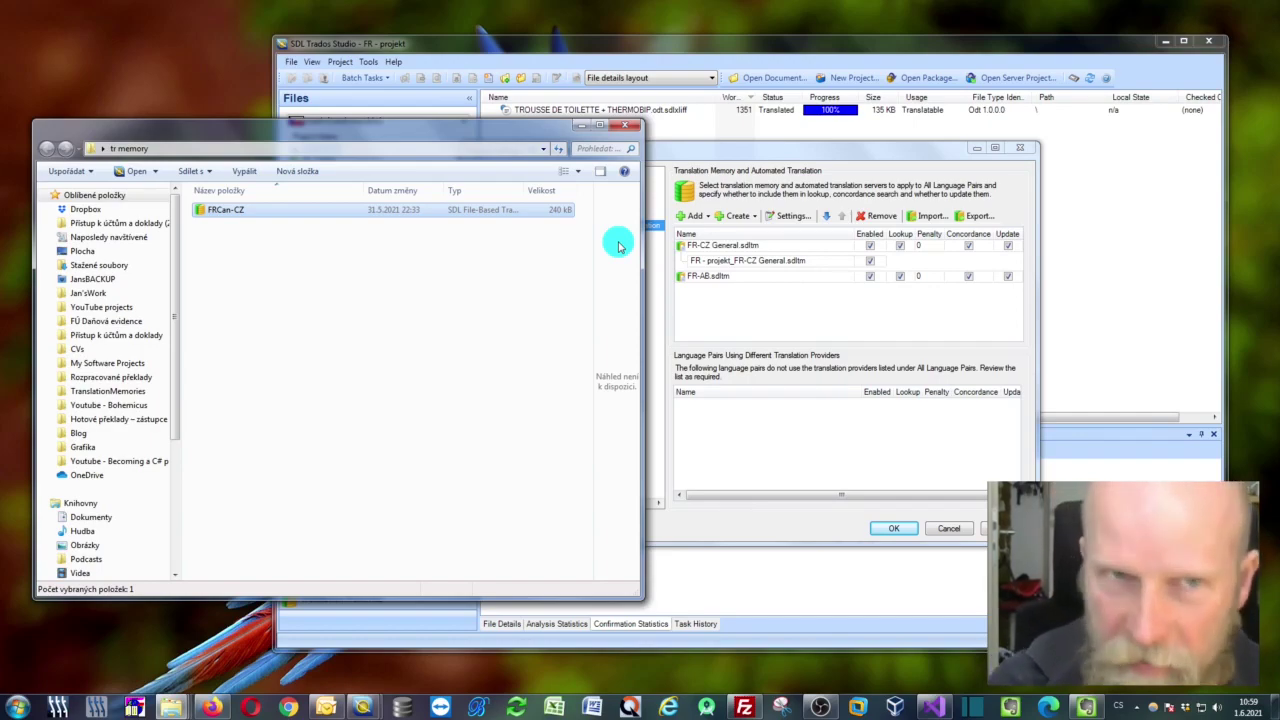
Step: Set FRCan-CZ's SDLTM source language to fr-FR | French - France through Change SDLTM Properties
{"action": "mouse_move", "coordinate": [422, 132]}
{"action": "left_mouse_down"}
{"action": "mouse_move", "coordinate": [478, 135]}
{"action": "mouse_move", "coordinate": [465, 133]}
{"action": "left_mouse_up"}
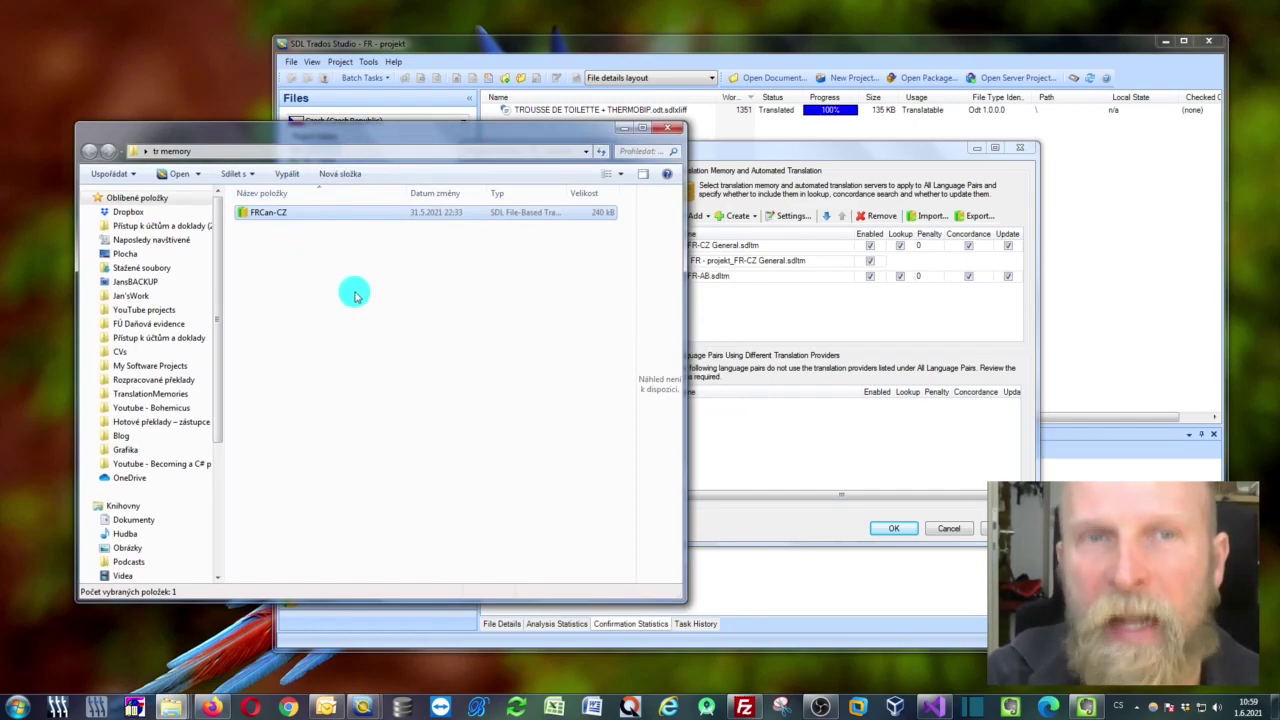
{"action": "right_click", "coordinate": [281, 211]}
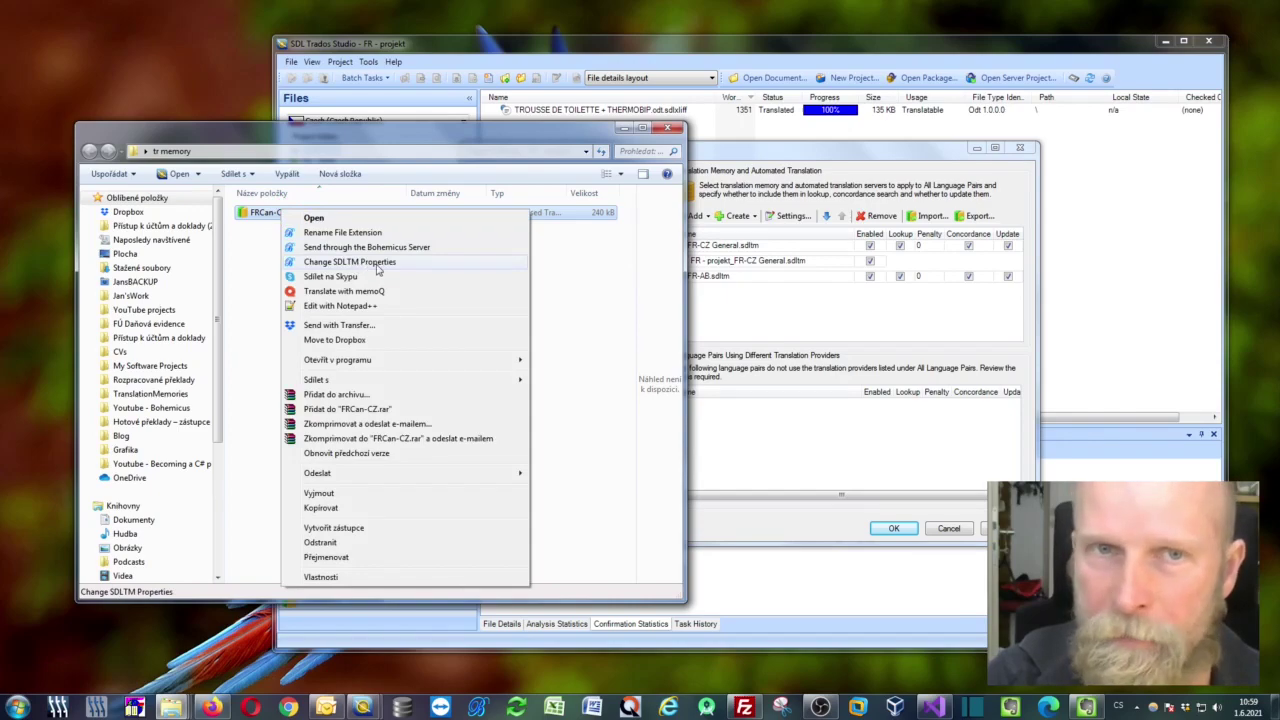
{"action": "left_click", "coordinate": [378, 264]}
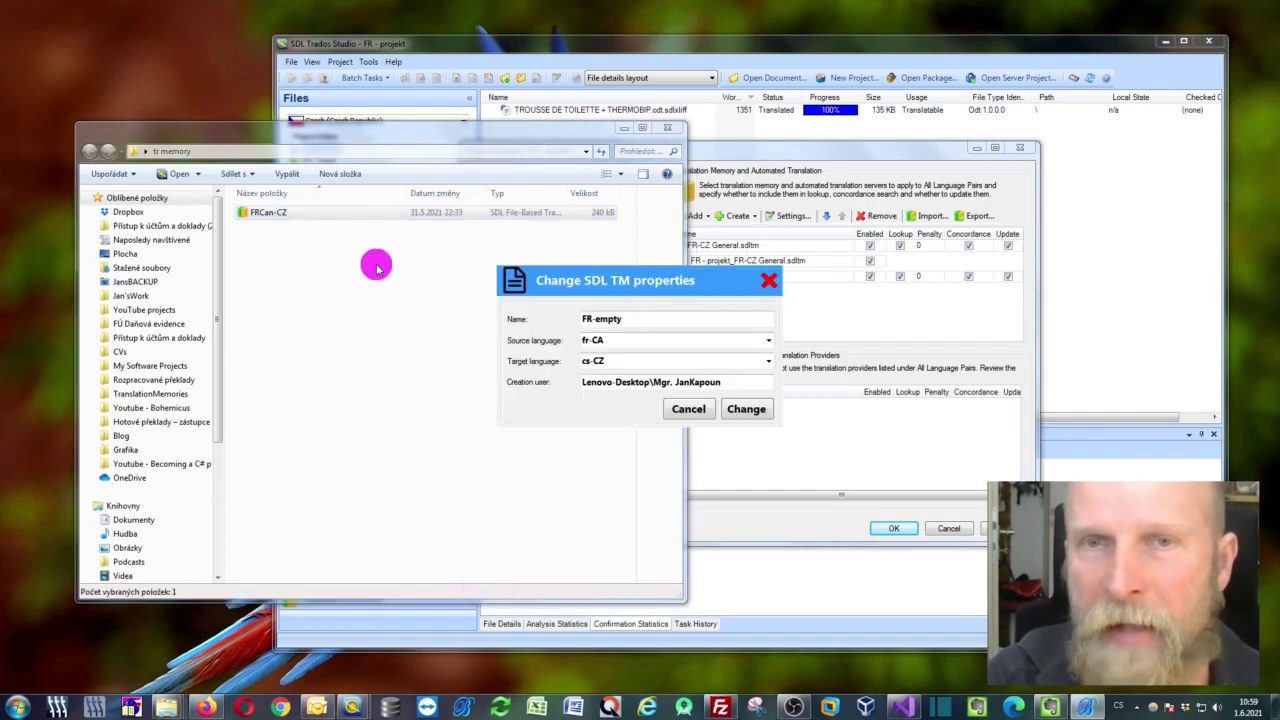
{"action": "left_click_drag", "start_coordinate": [624, 287], "coordinate": [600, 295]}
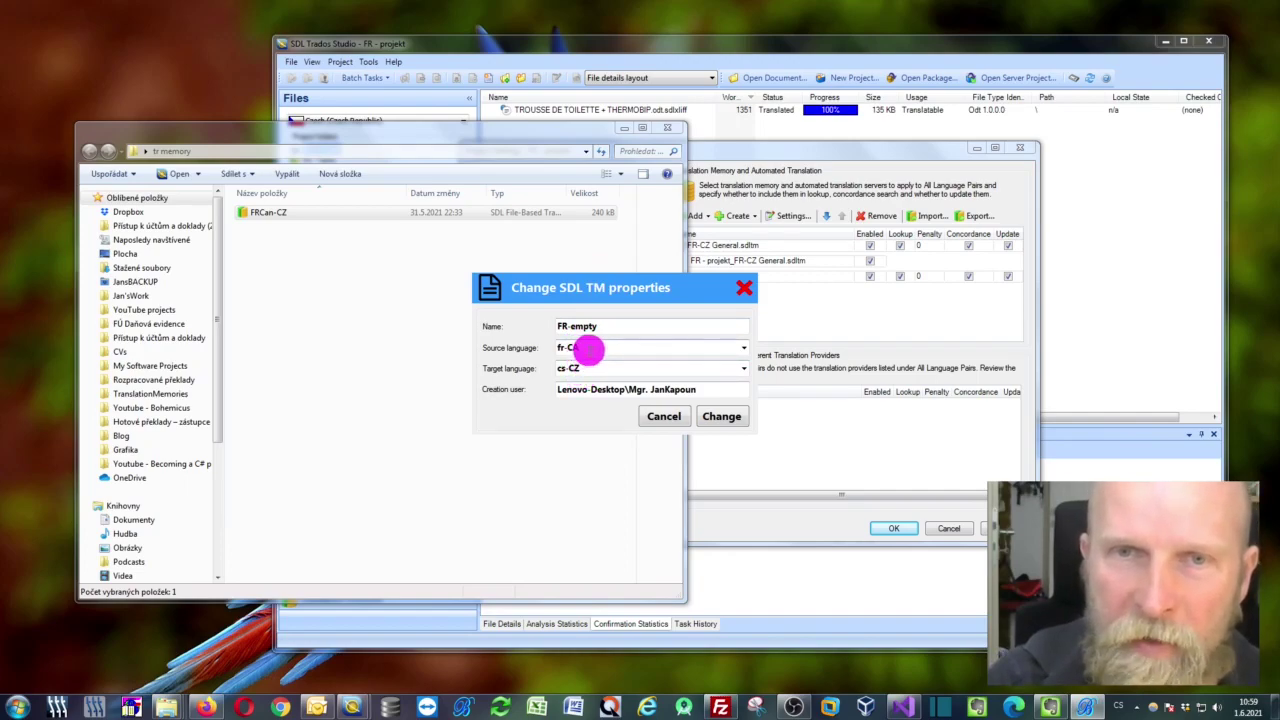
{"action": "left_click", "coordinate": [578, 348]}
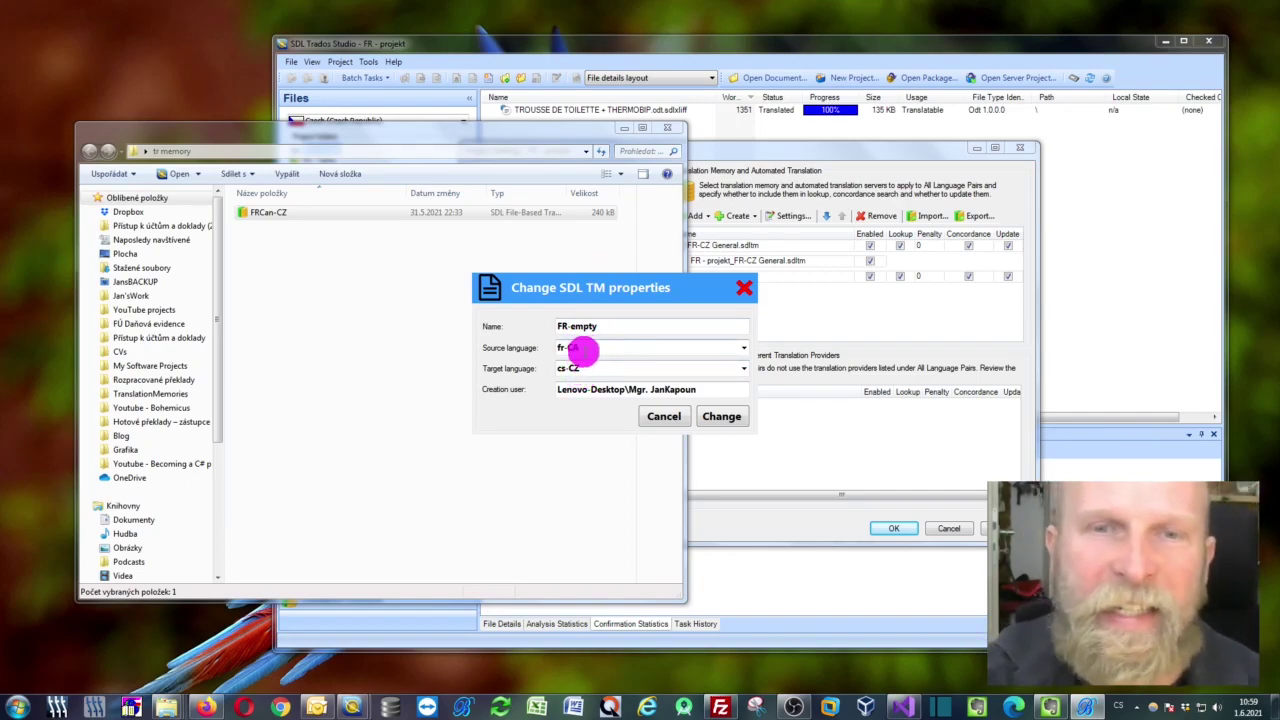
{"action": "left_click", "coordinate": [742, 349]}
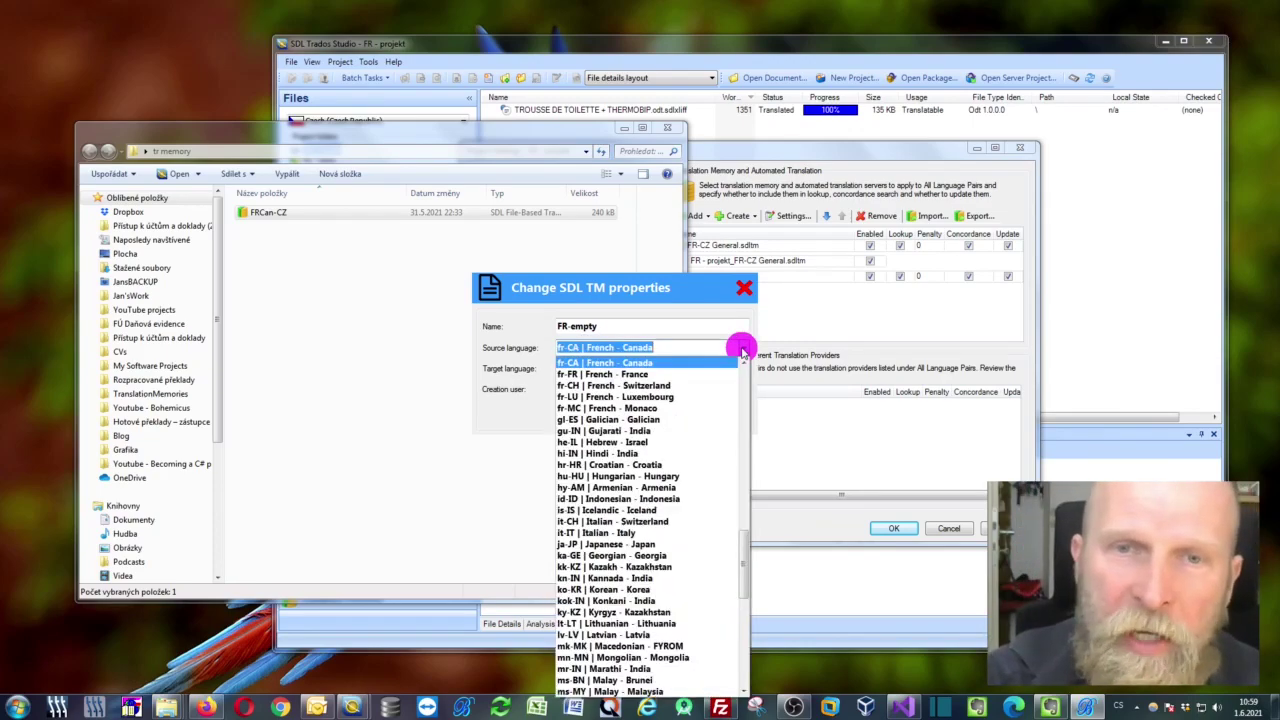
{"action": "left_click", "coordinate": [643, 376]}
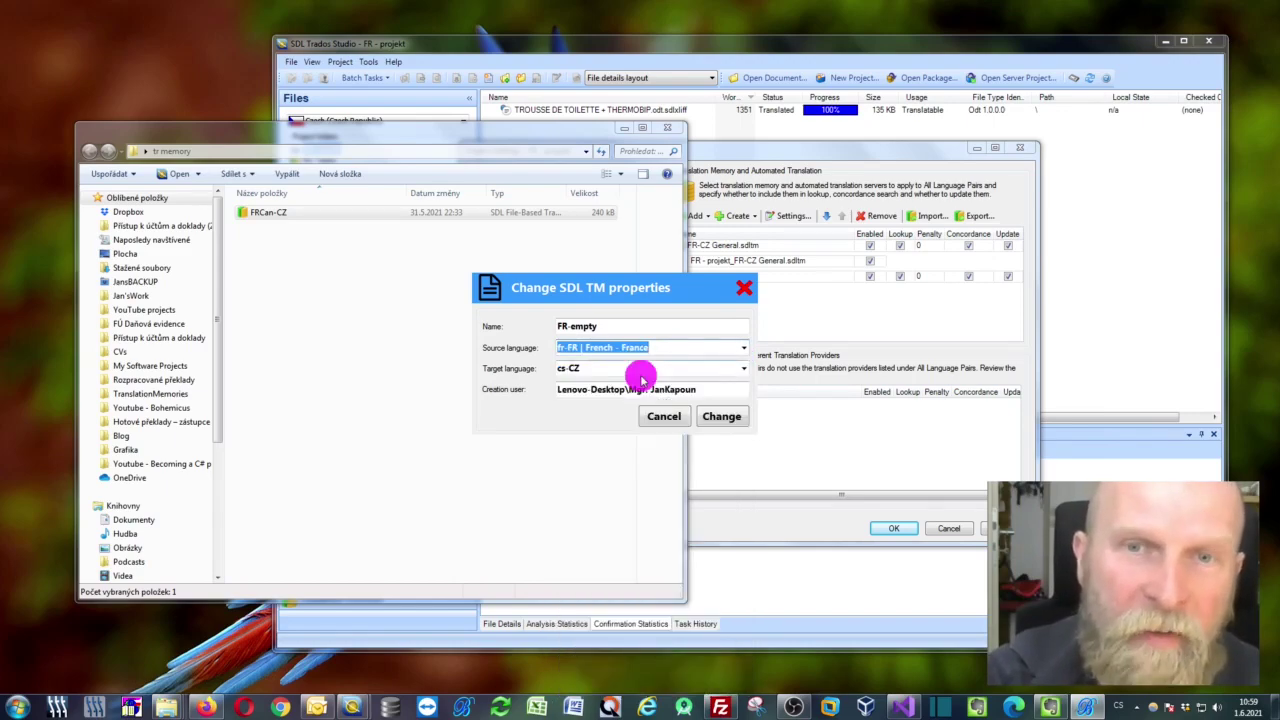
{"action": "left_click", "coordinate": [723, 419]}
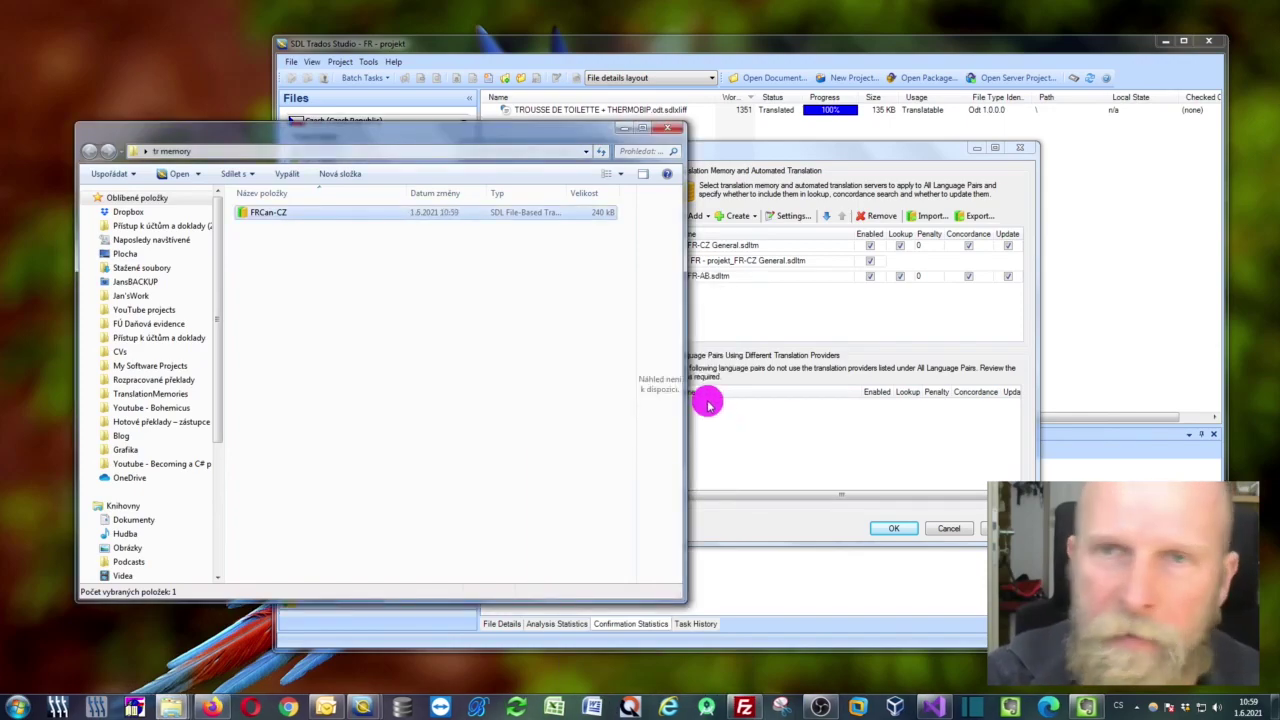
Step: Add FRCan-CZ as a file-based translation memory with its Update box ticked, then OK
{"action": "left_click", "coordinate": [748, 149]}
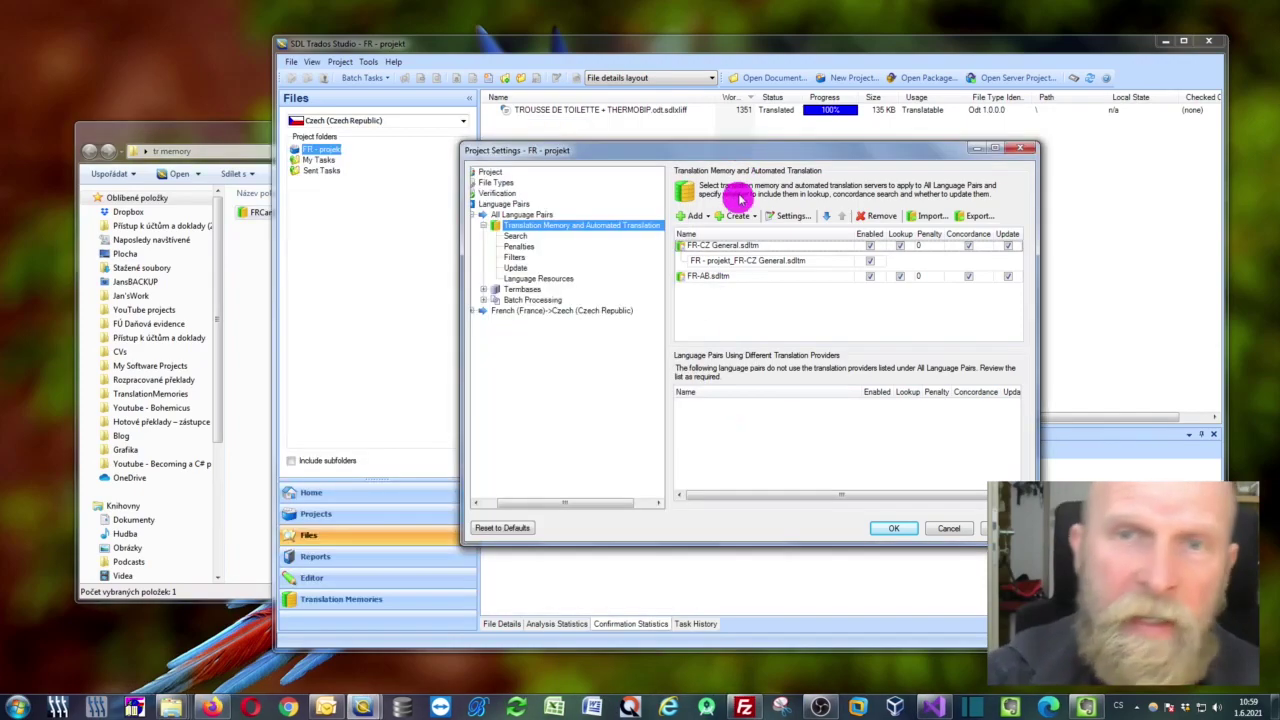
{"action": "left_click", "coordinate": [704, 218]}
{"action": "left_click", "coordinate": [705, 219]}
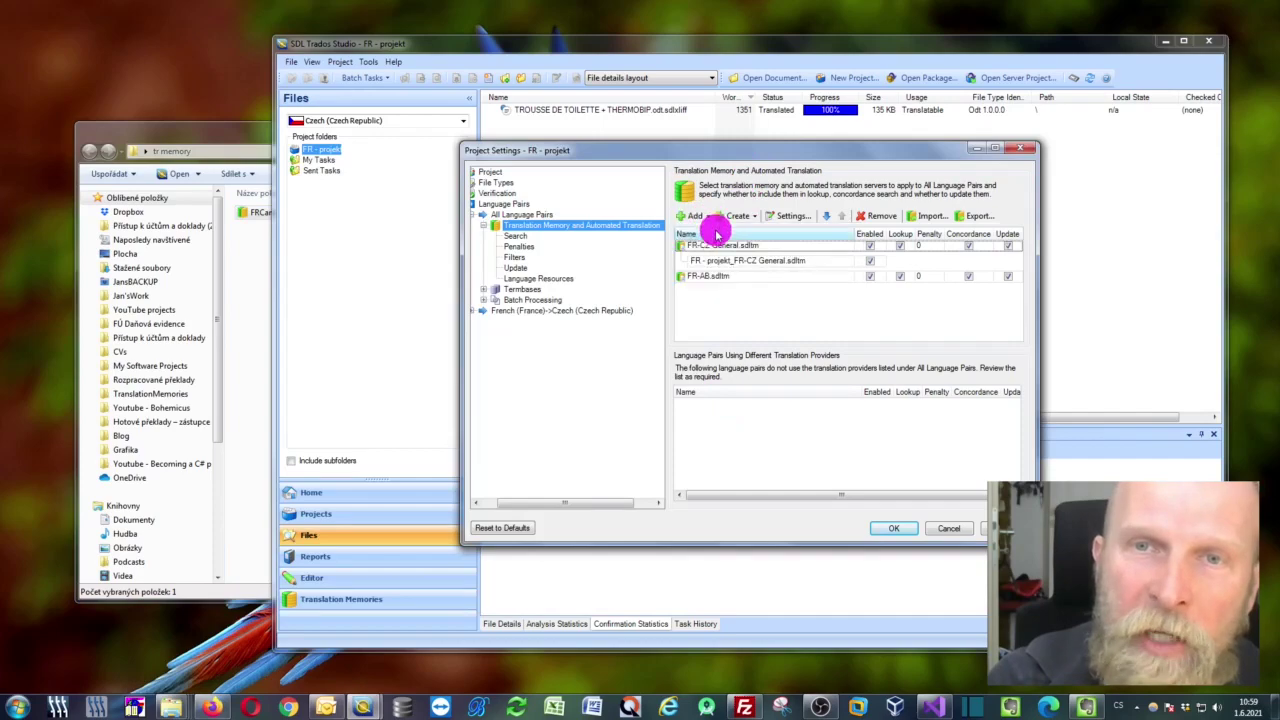
{"action": "left_click", "coordinate": [708, 231]}
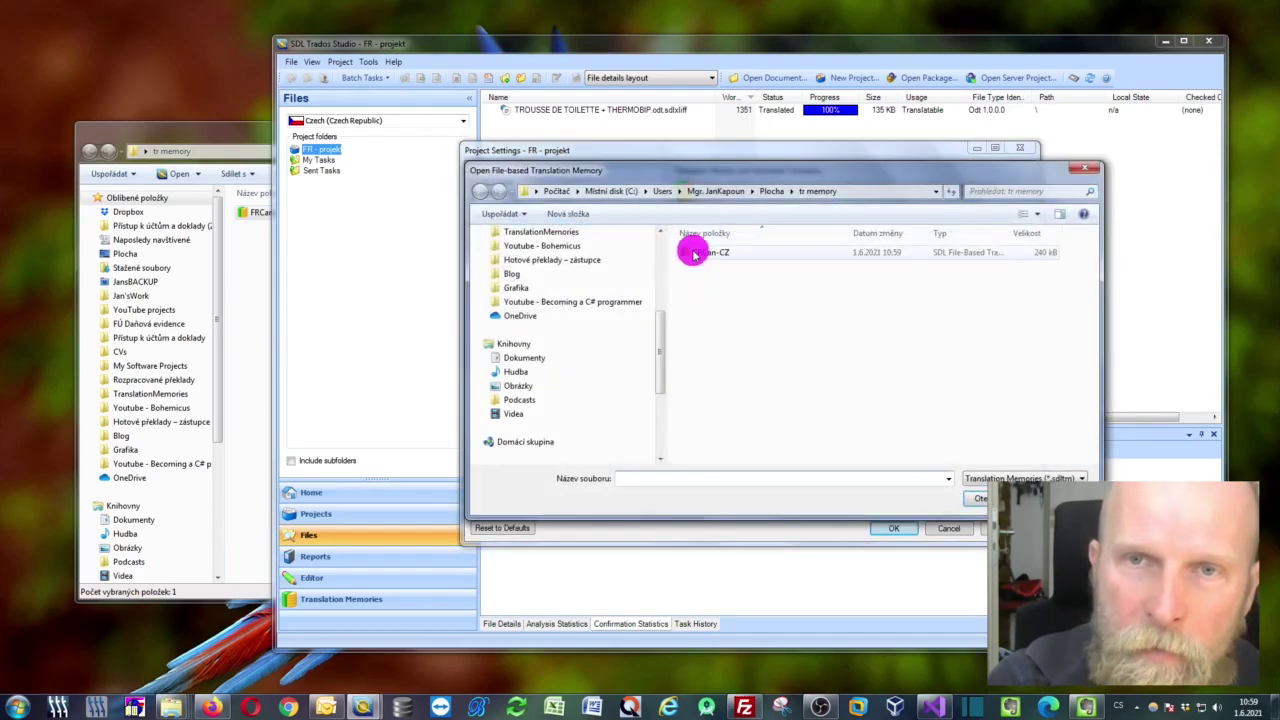
{"action": "left_click", "coordinate": [697, 251]}
{"action": "left_click", "coordinate": [979, 498]}
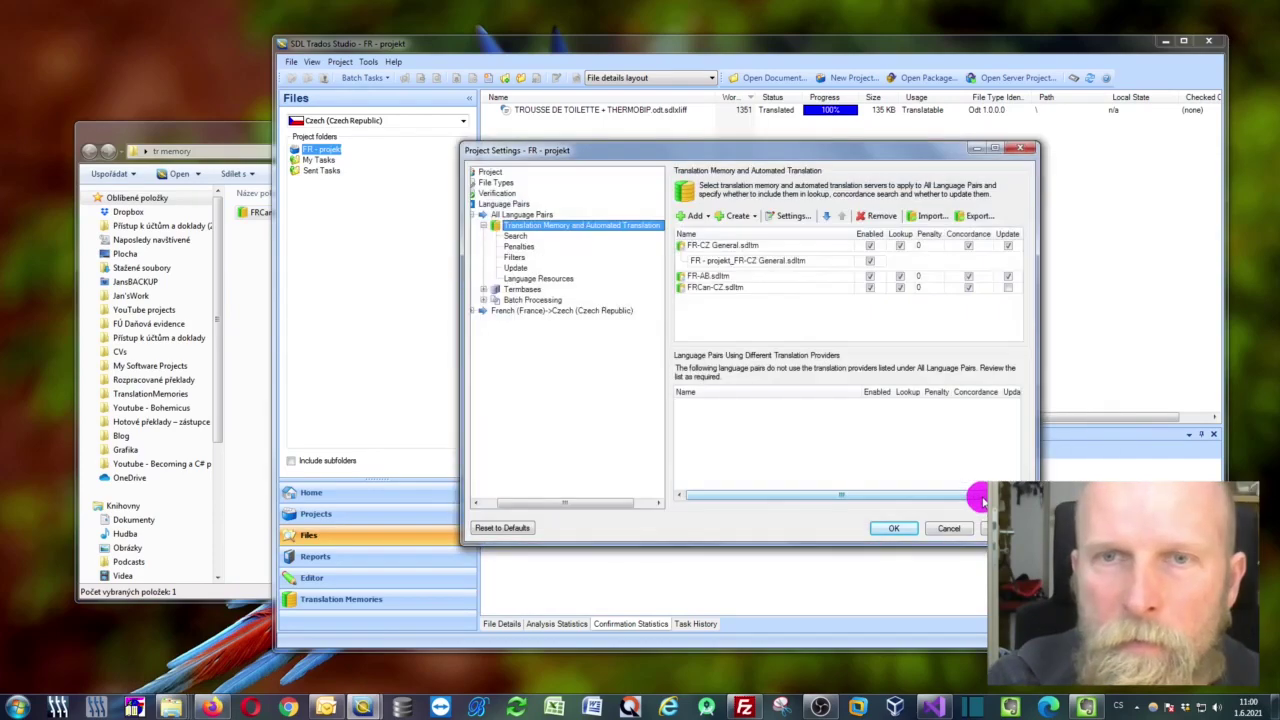
{"action": "left_click", "coordinate": [1008, 287]}
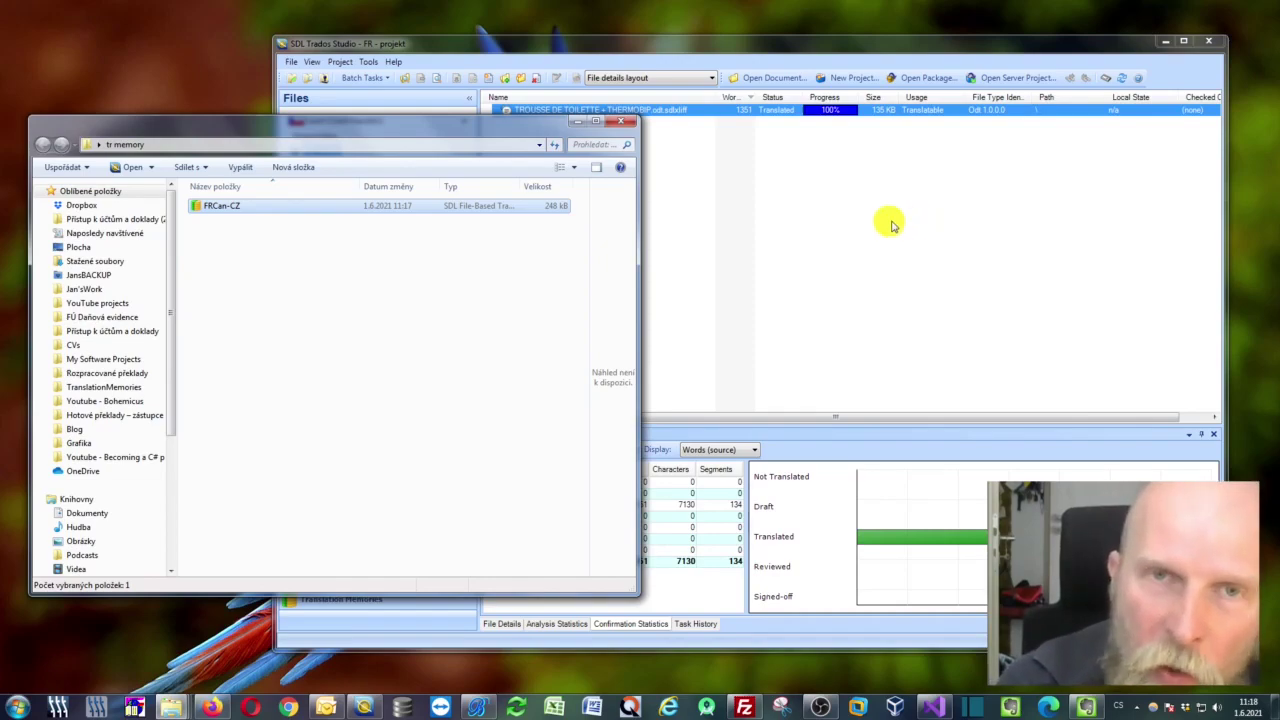
Step: Nudge the tr memory folder window and bring DB Browser for SQLite to the front
{"action": "left_click_drag", "start_coordinate": [387, 129], "coordinate": [407, 129]}
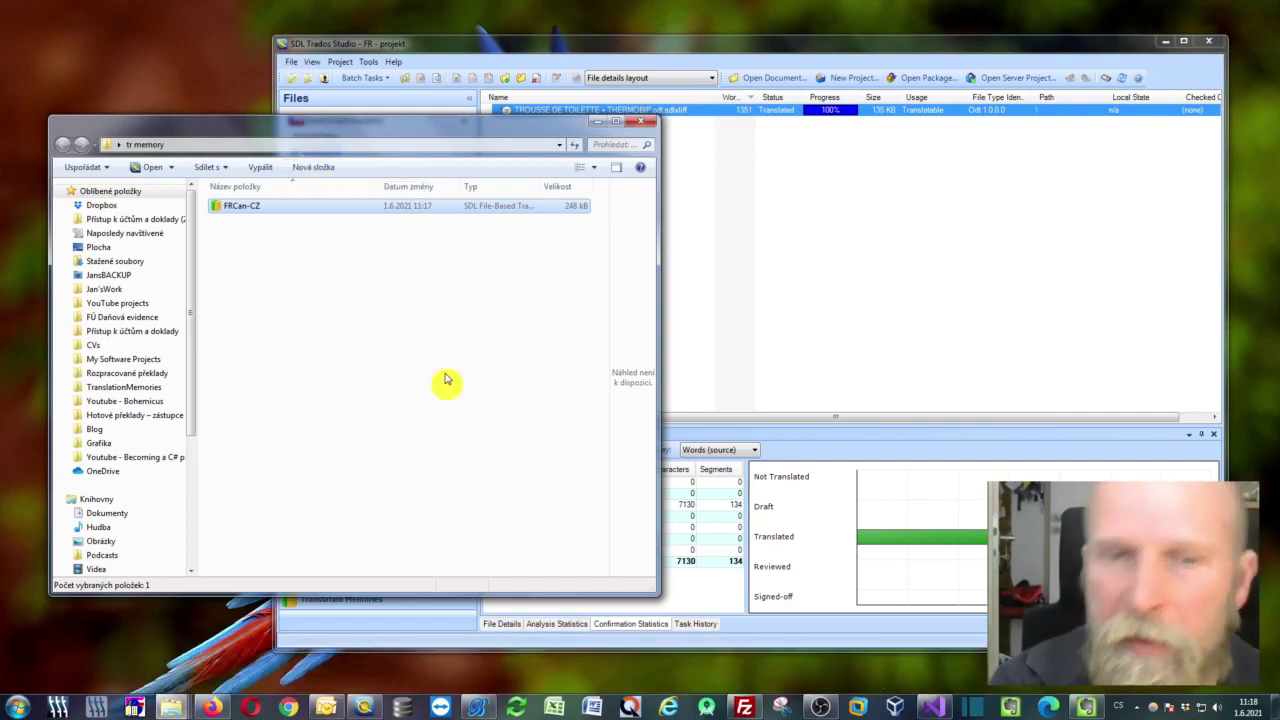
{"action": "left_click", "coordinate": [402, 707]}
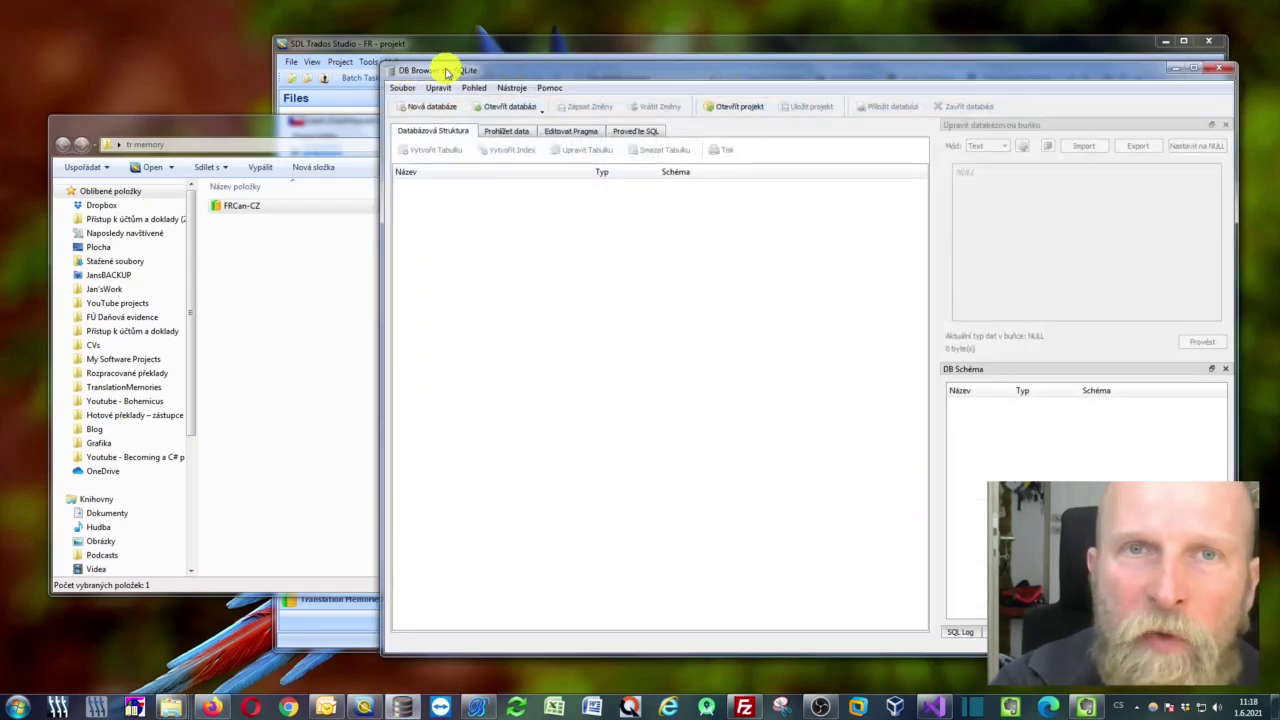
Step: Drag FRCan-CZ.sdltm from Explorer onto DB Browser for SQLite to open it as a database
{"action": "left_click_drag", "start_coordinate": [515, 78], "coordinate": [463, 97]}
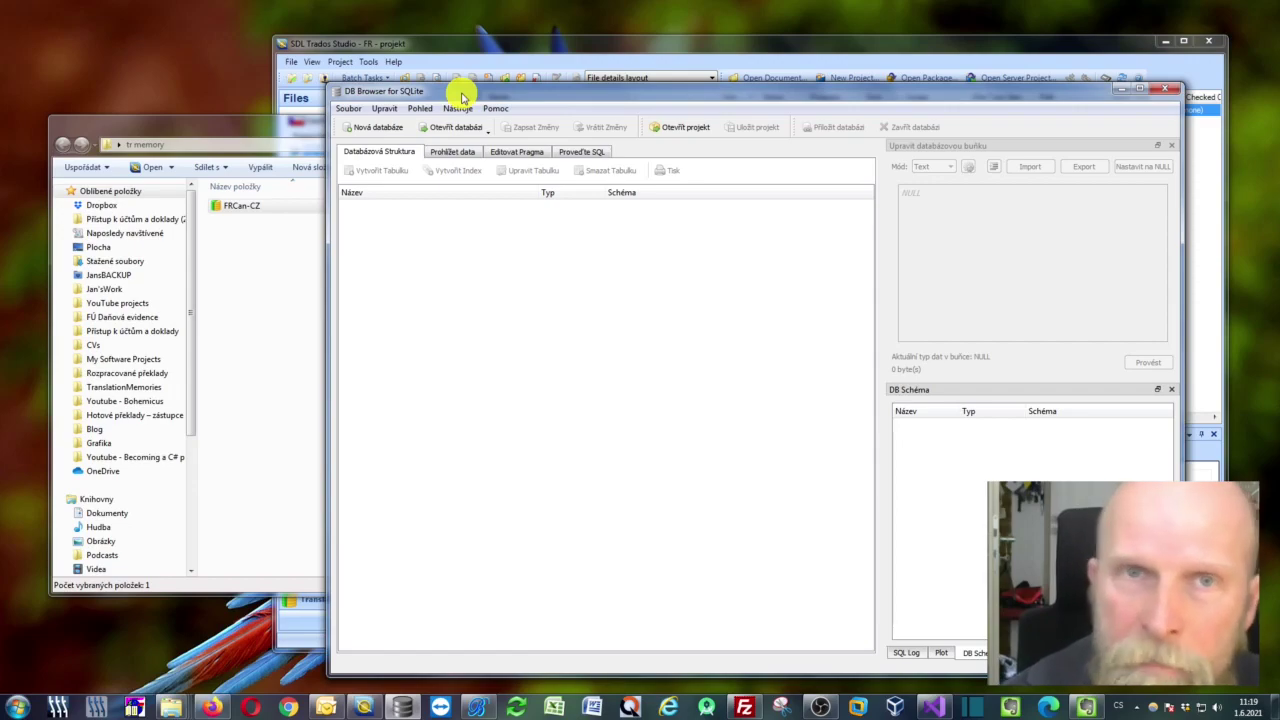
{"action": "left_click_drag", "start_coordinate": [462, 97], "coordinate": [538, 81]}
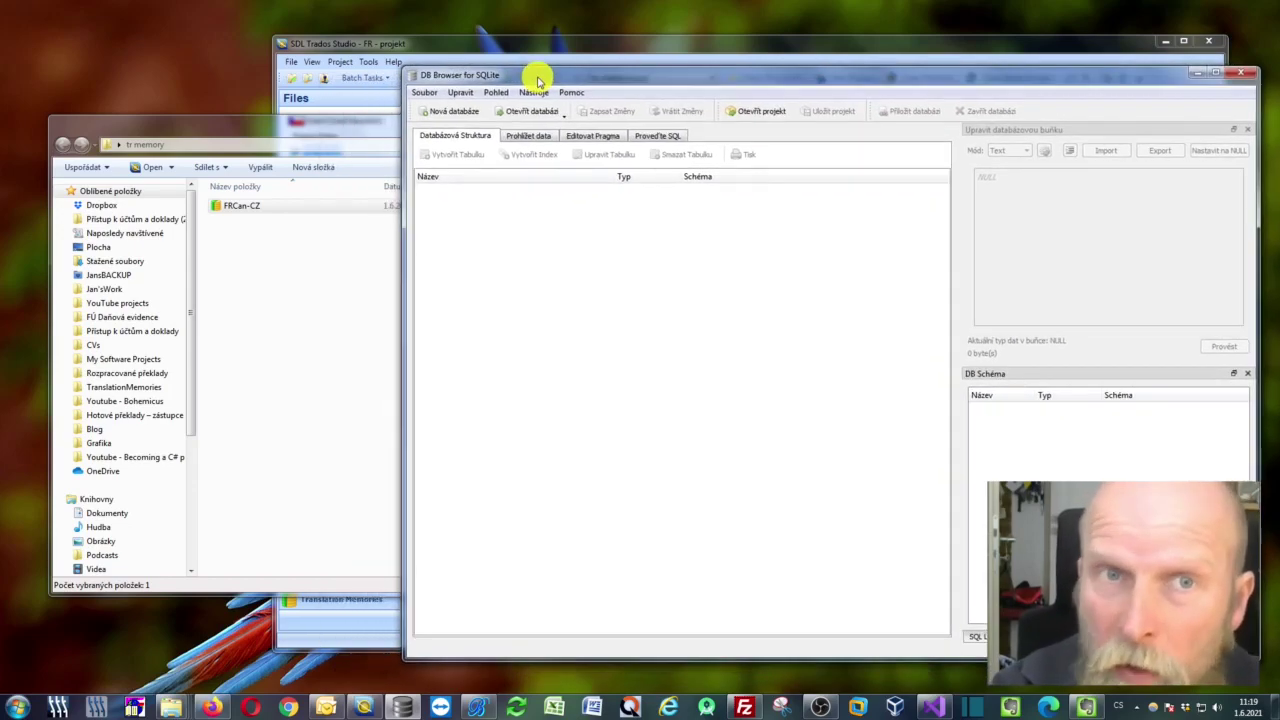
{"action": "left_click", "coordinate": [297, 117]}
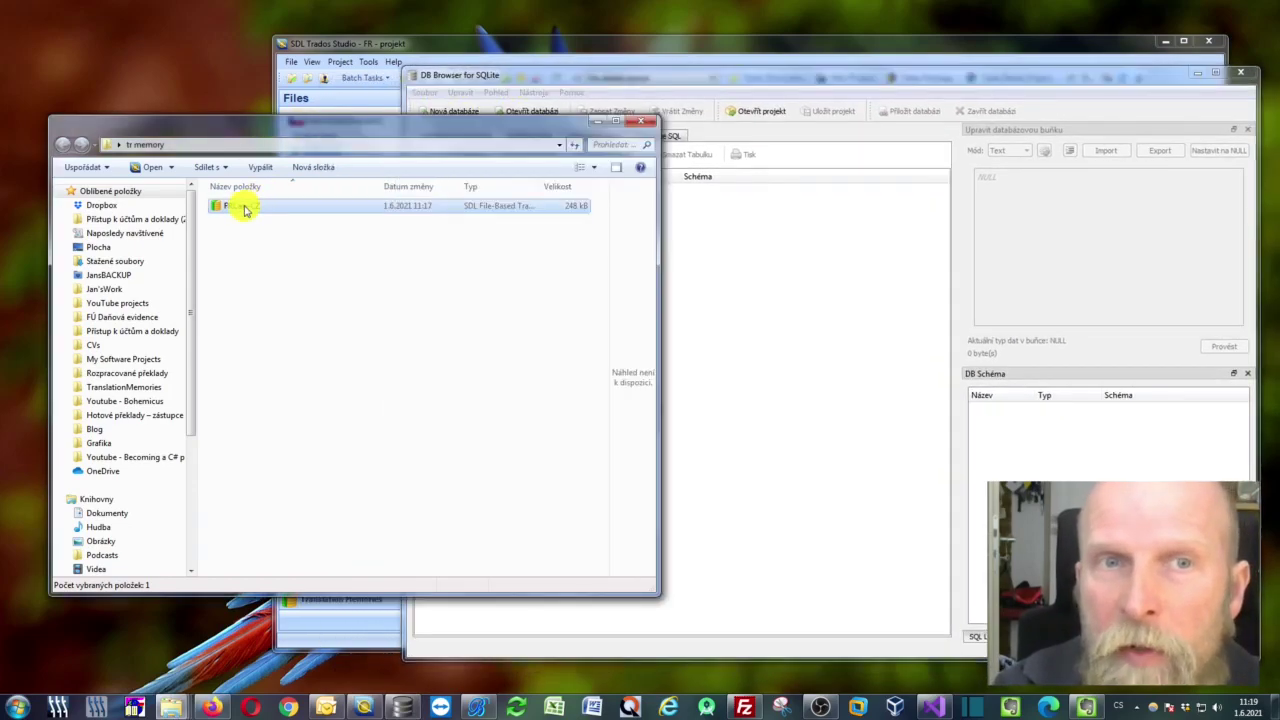
{"action": "left_click_drag", "start_coordinate": [237, 208], "coordinate": [783, 230]}
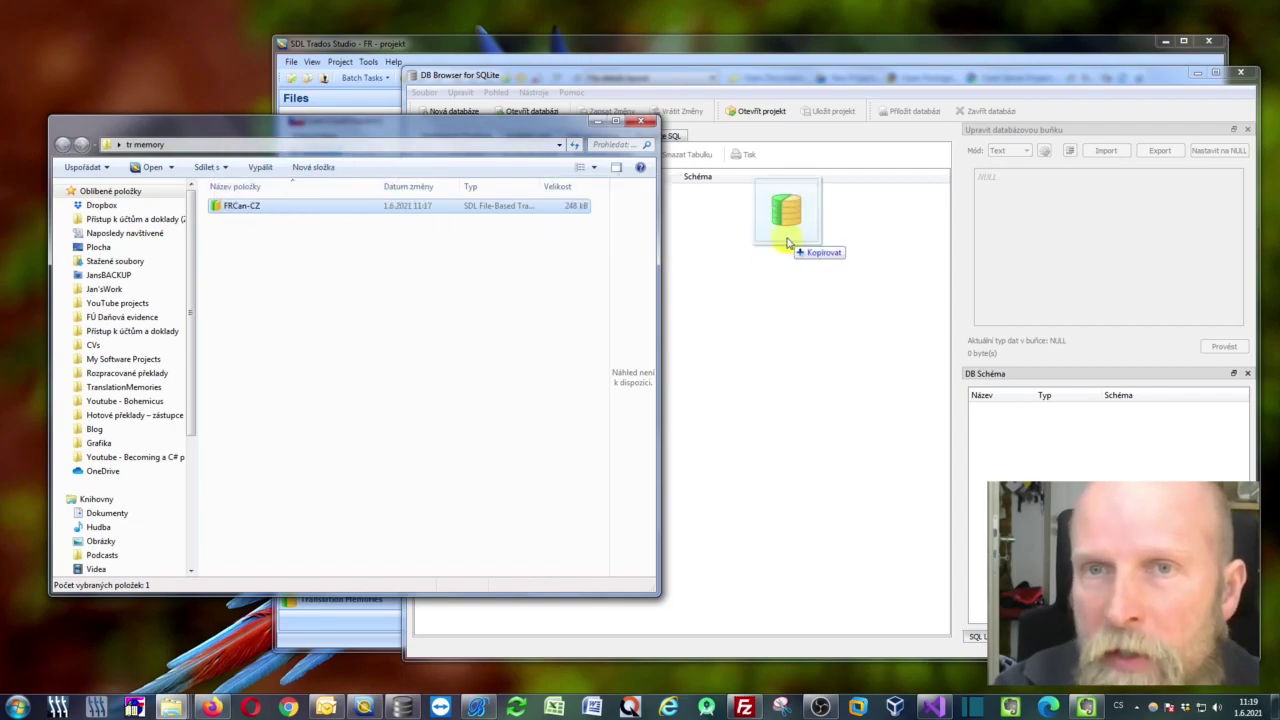
{"action": "left_click_drag", "start_coordinate": [760, 92], "coordinate": [565, 73]}
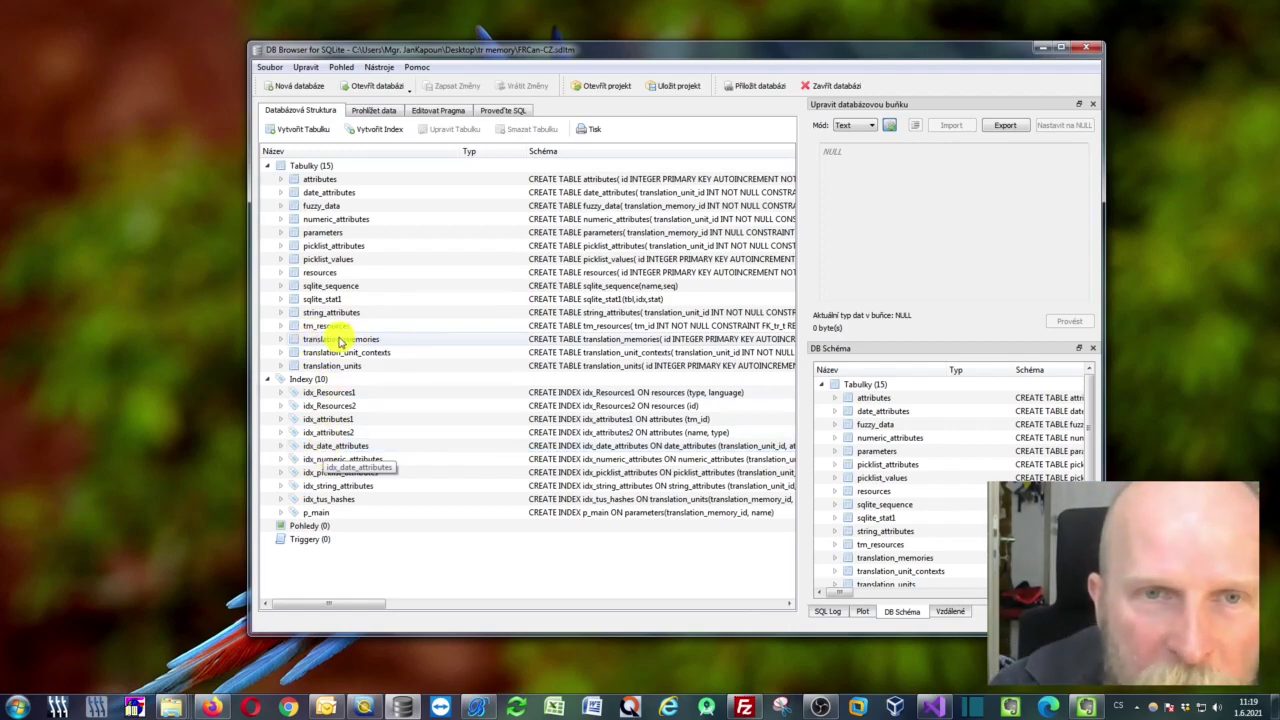
Step: Expand translation_memories to see its source_language column, then go to the Browse Data tab
{"action": "left_click", "coordinate": [282, 340]}
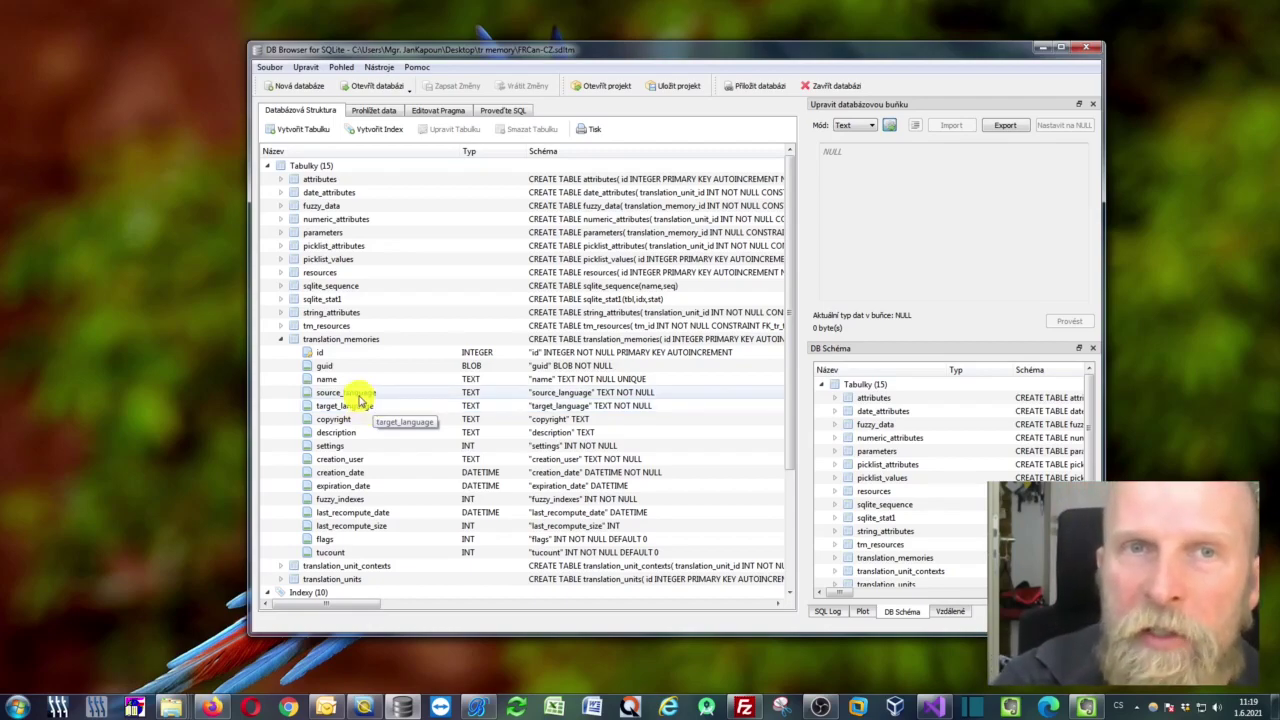
{"action": "left_click", "coordinate": [368, 111]}
{"action": "left_click_drag", "start_coordinate": [450, 47], "coordinate": [452, 55]}
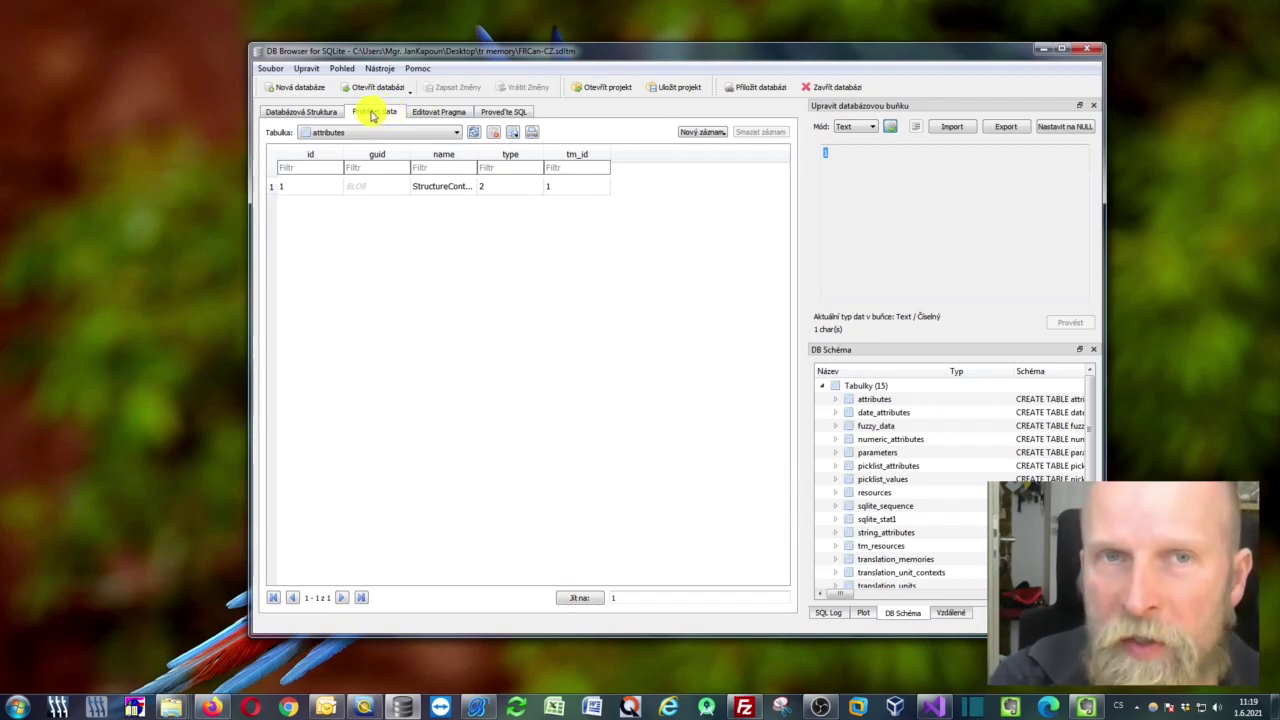
Step: Browse translation_memories, maximize the window, and select the FR-empty row's fr-CA source_language cell
{"action": "left_click", "coordinate": [368, 133]}
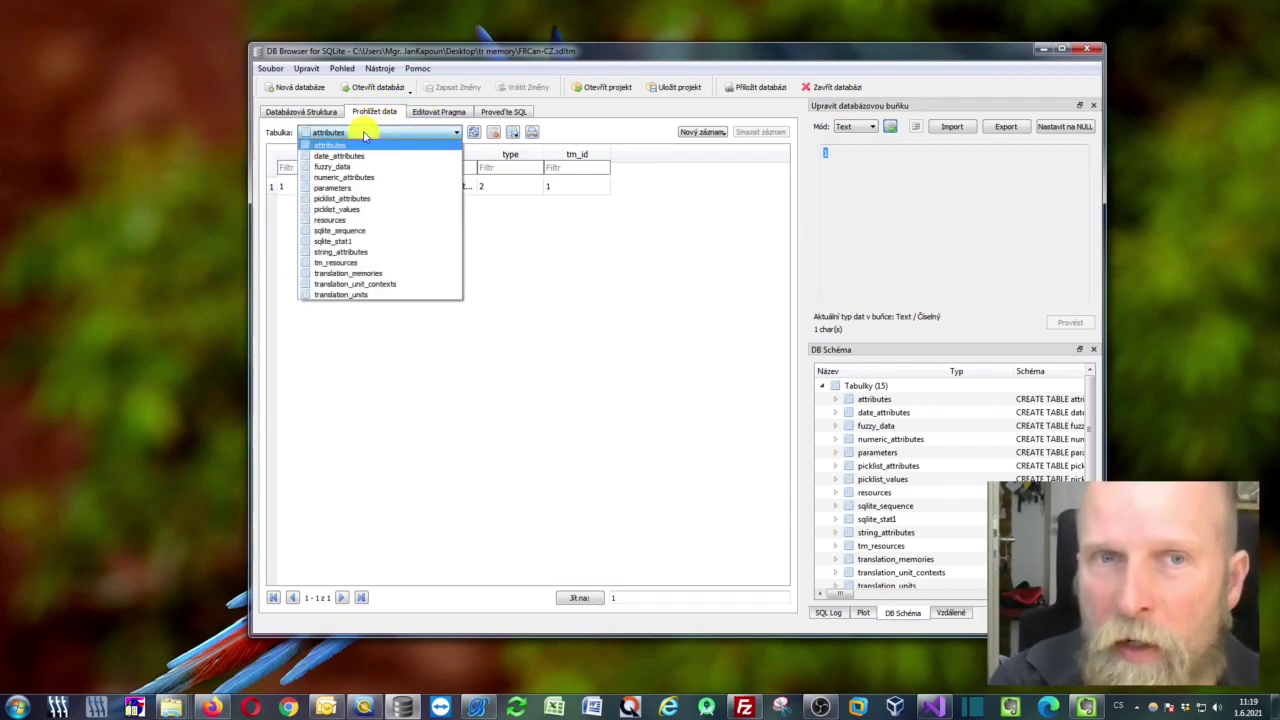
{"action": "left_click", "coordinate": [377, 275]}
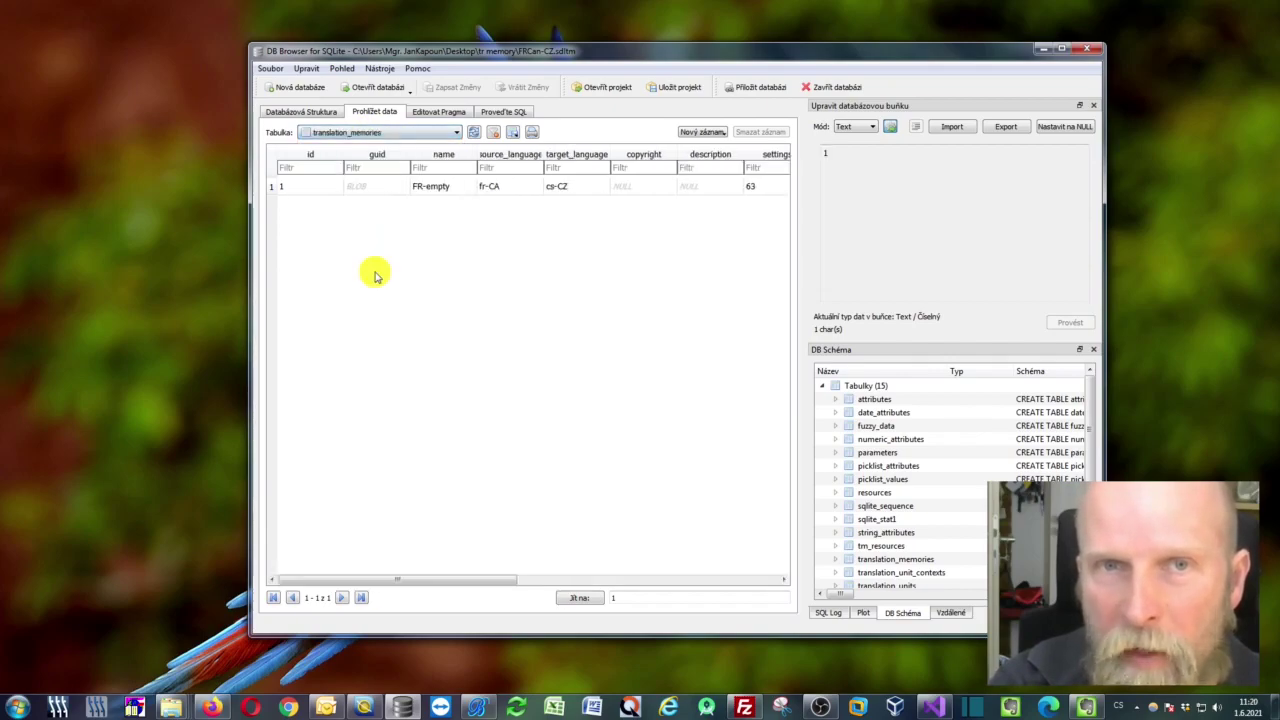
{"action": "left_click", "coordinate": [420, 187]}
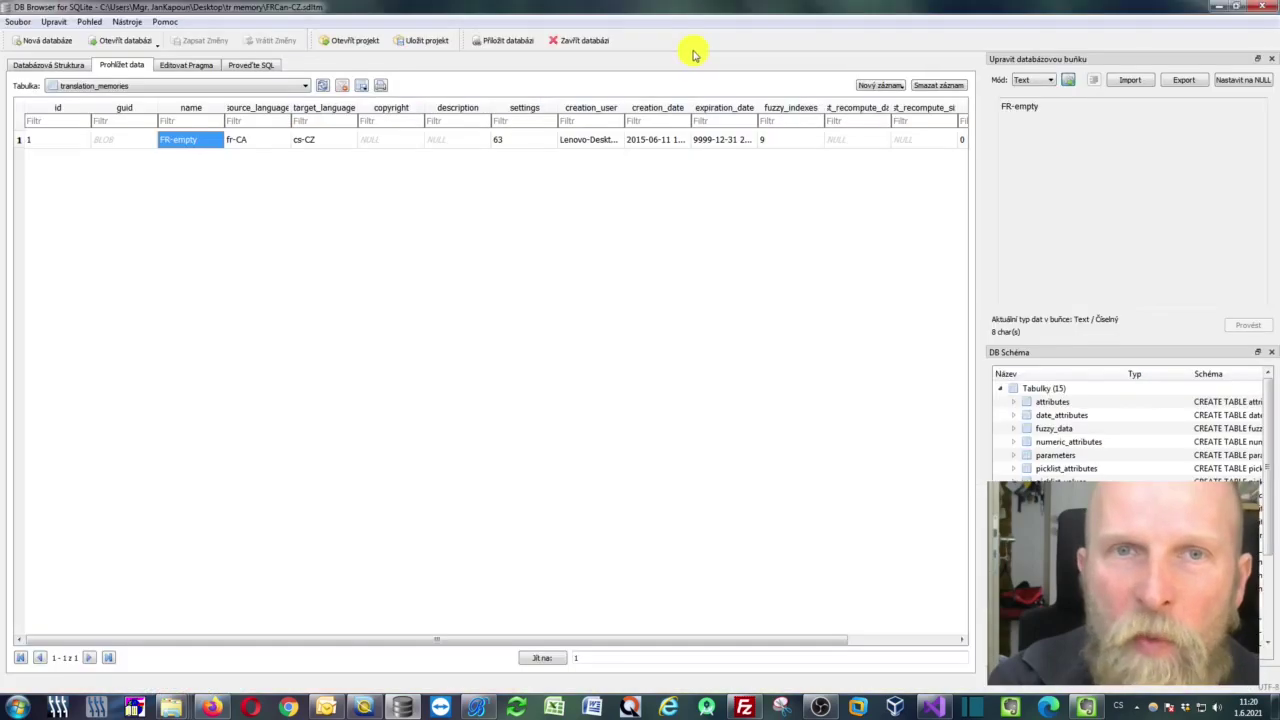
{"action": "double_click", "coordinate": [690, 50]}
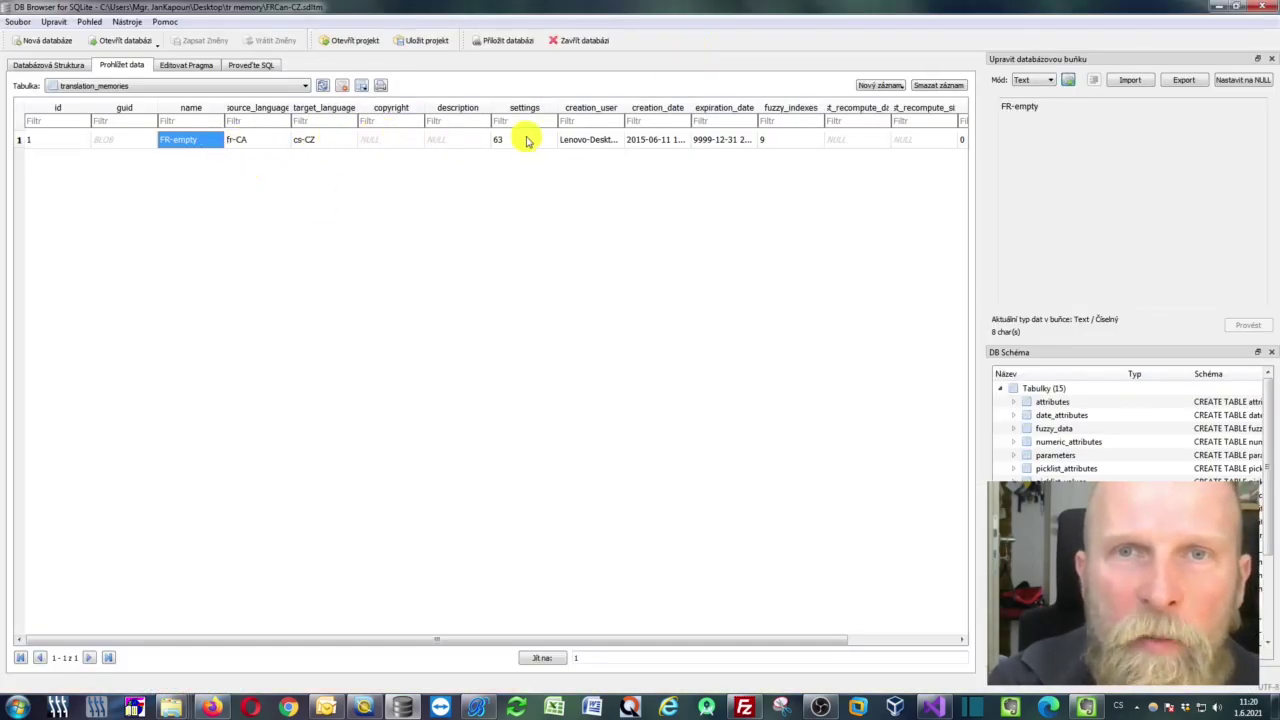
{"action": "left_click", "coordinate": [252, 141]}
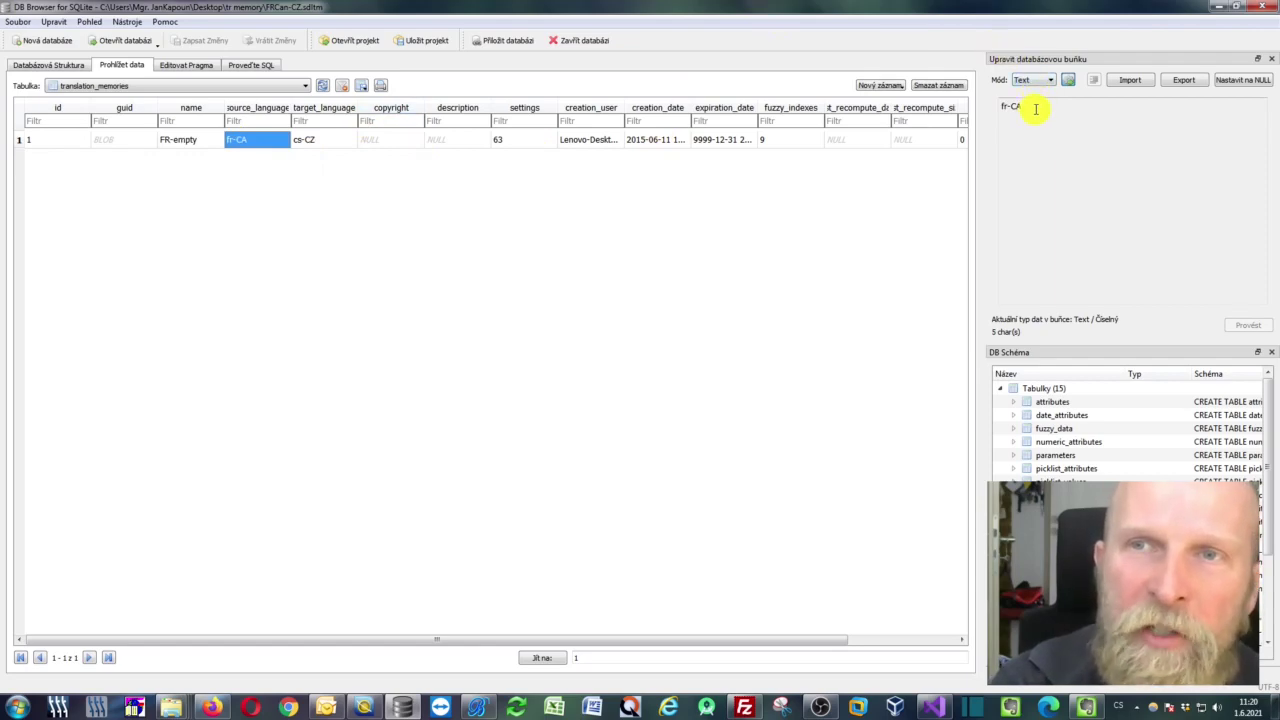
{"action": "left_click", "coordinate": [262, 143]}
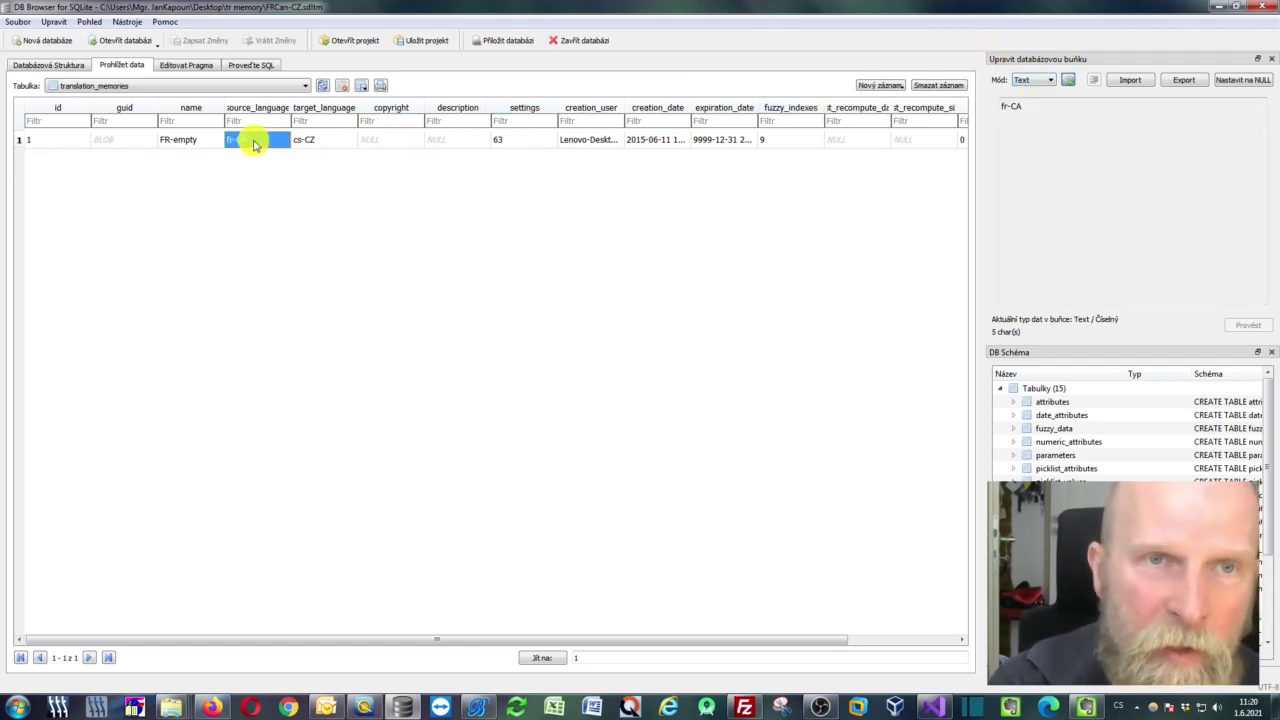
{"action": "left_click", "coordinate": [1125, 117]}
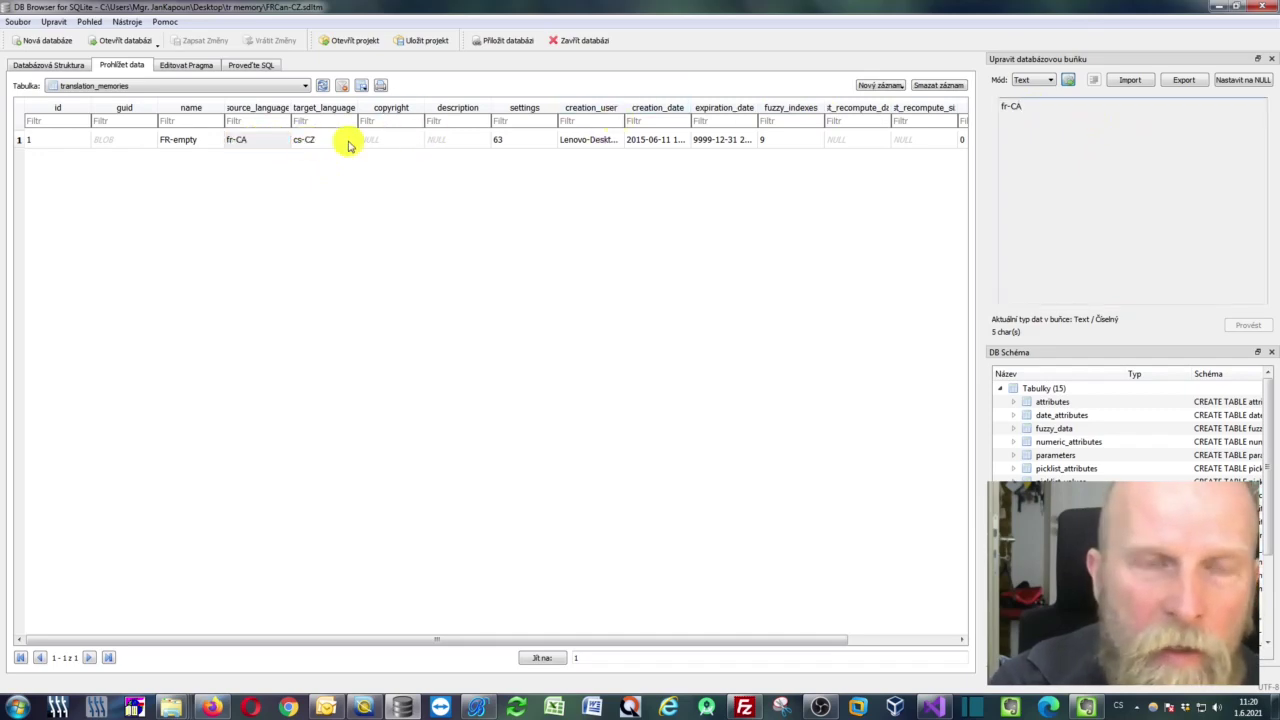
Step: Replace fr-CA with fr-FR in the source_language cell and Write Changes to the file
{"action": "double_click", "coordinate": [262, 142]}
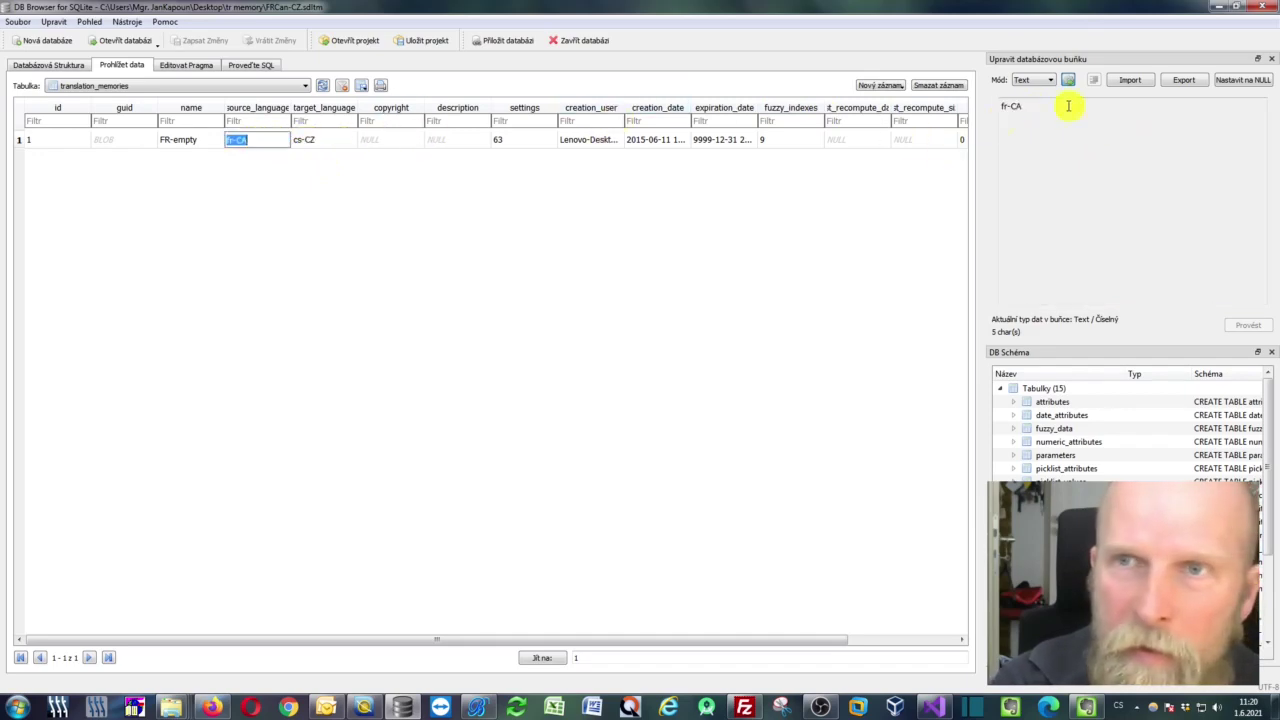
{"action": "left_click", "coordinate": [262, 143]}
{"action": "type", "text": "FR"}
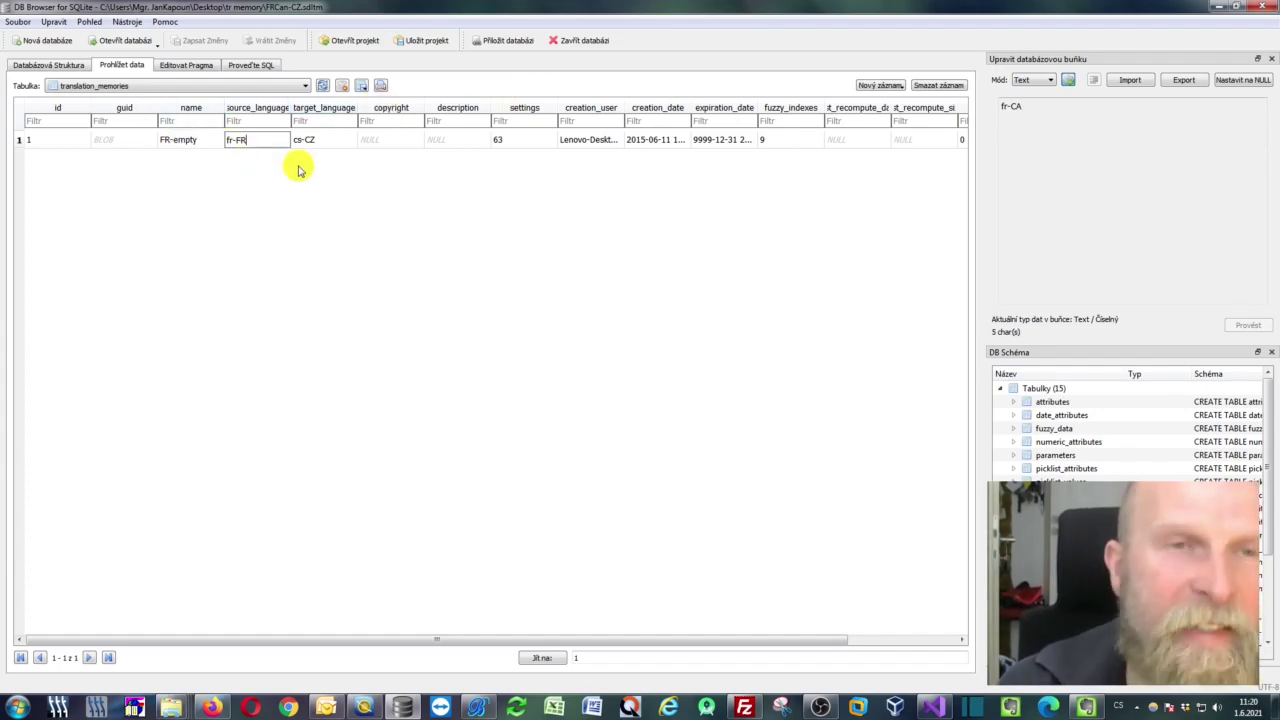
{"action": "key", "text": "Return"}
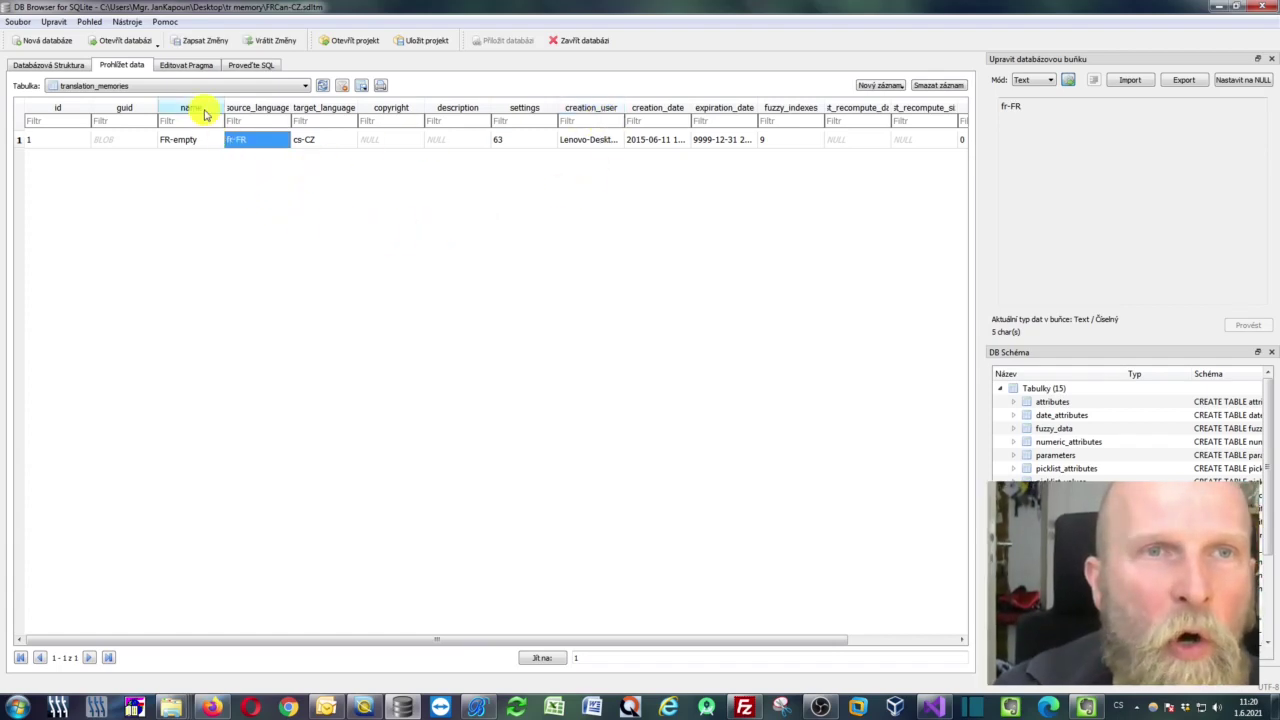
{"action": "left_click", "coordinate": [206, 42]}
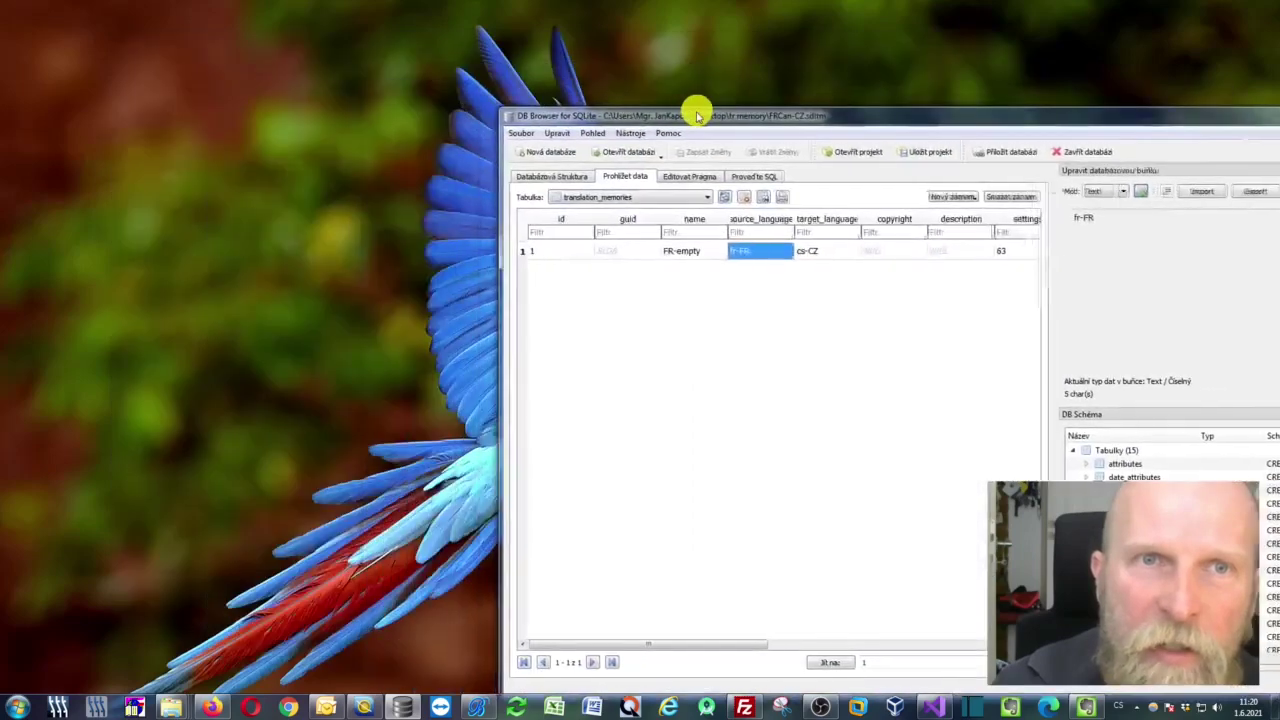
Step: Shrink DB Browser for SQLite and bring the tr memory Explorer window forward
{"action": "left_click_drag", "start_coordinate": [185, 7], "coordinate": [429, 74]}
{"action": "left_click", "coordinate": [172, 707]}
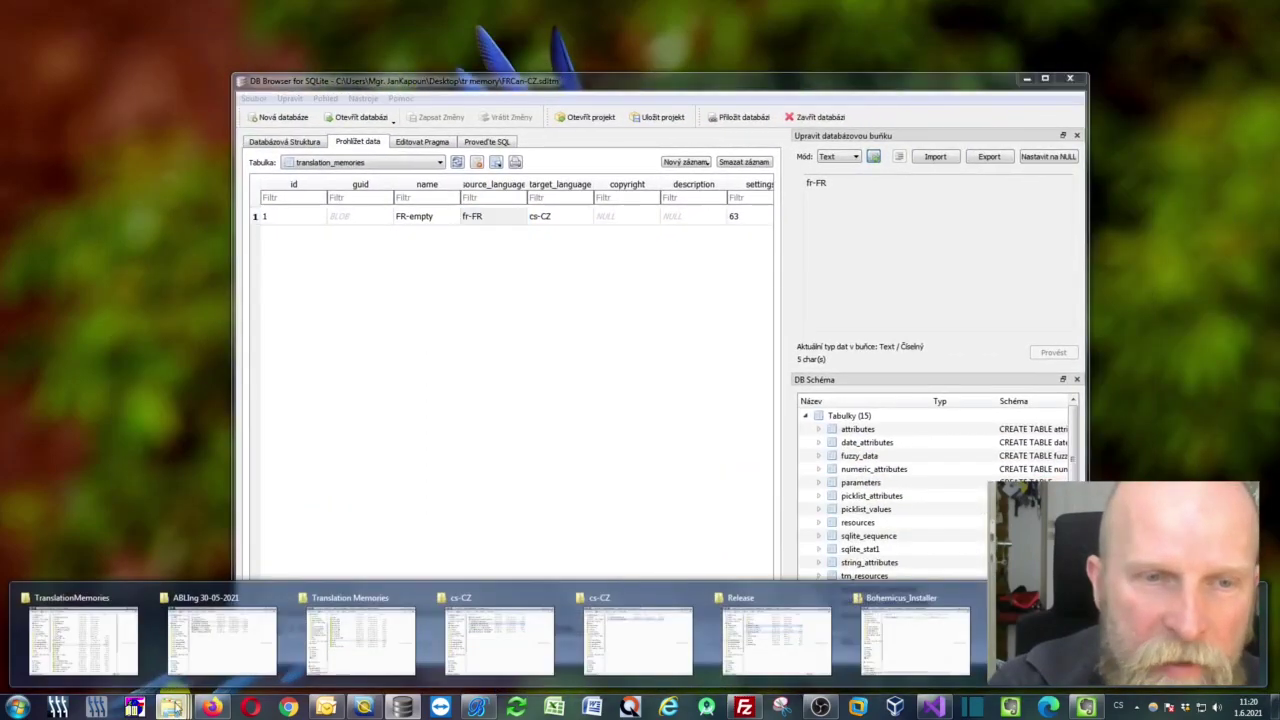
{"action": "left_click", "coordinate": [638, 632]}
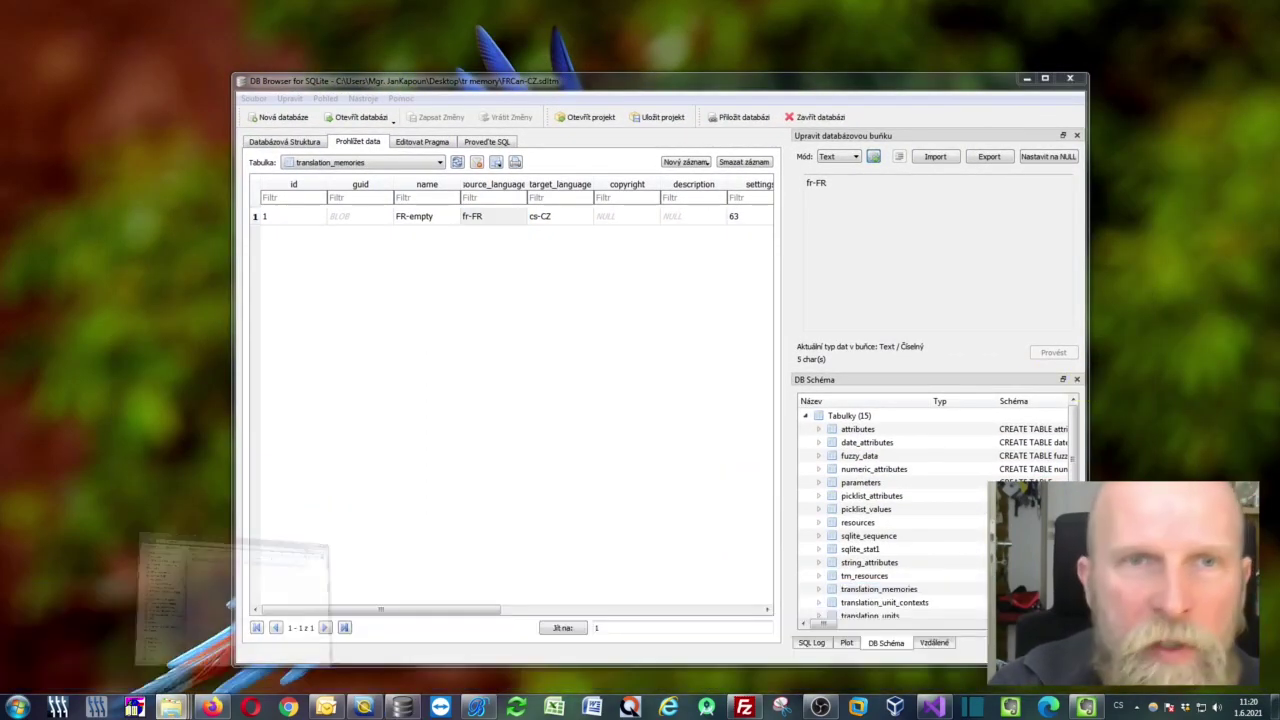
Step: Open FRCan-CZ's Change SDLTM Properties dialog, then close it unchanged
{"action": "left_click", "coordinate": [241, 208]}
{"action": "right_click", "coordinate": [241, 208]}
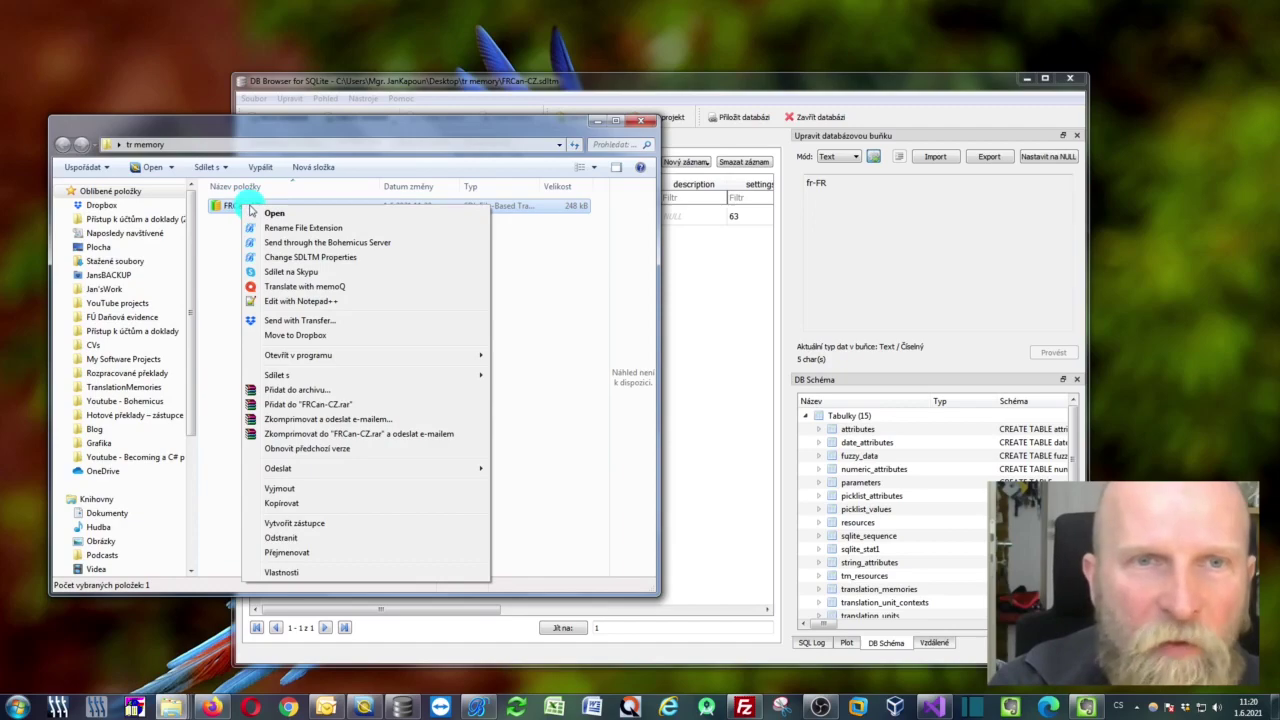
{"action": "left_click", "coordinate": [300, 258]}
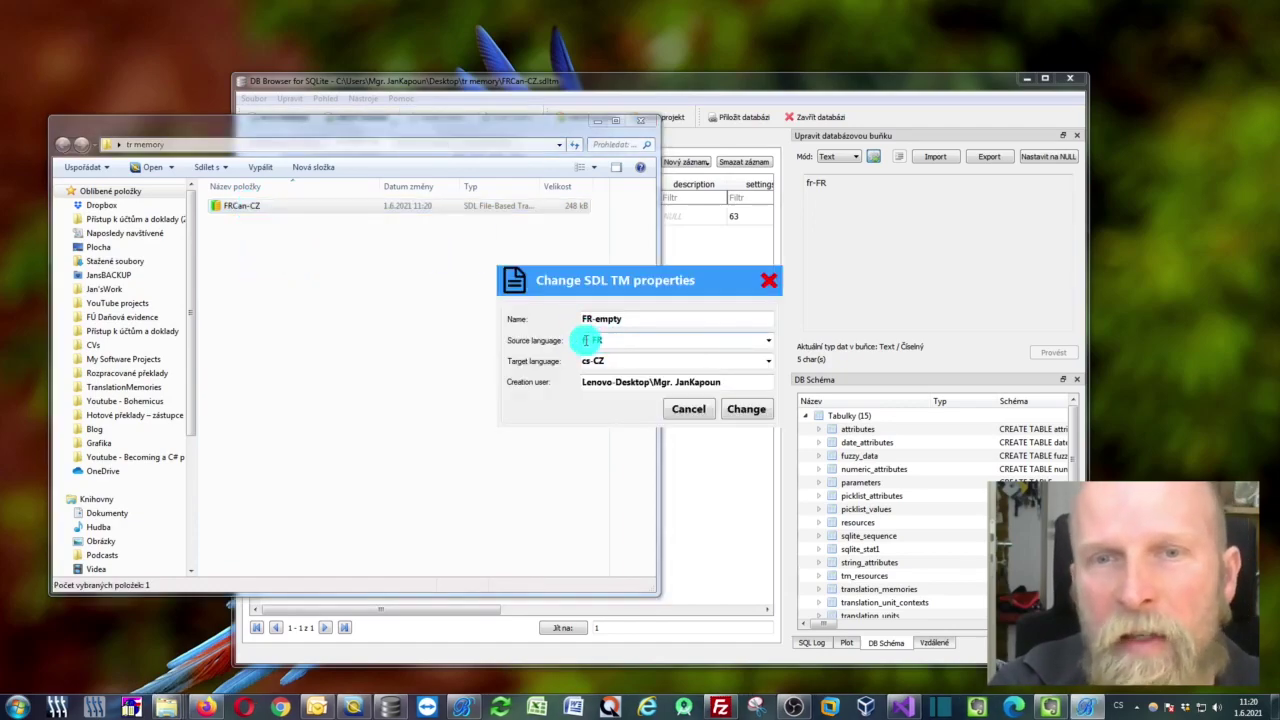
{"action": "left_click", "coordinate": [770, 288]}
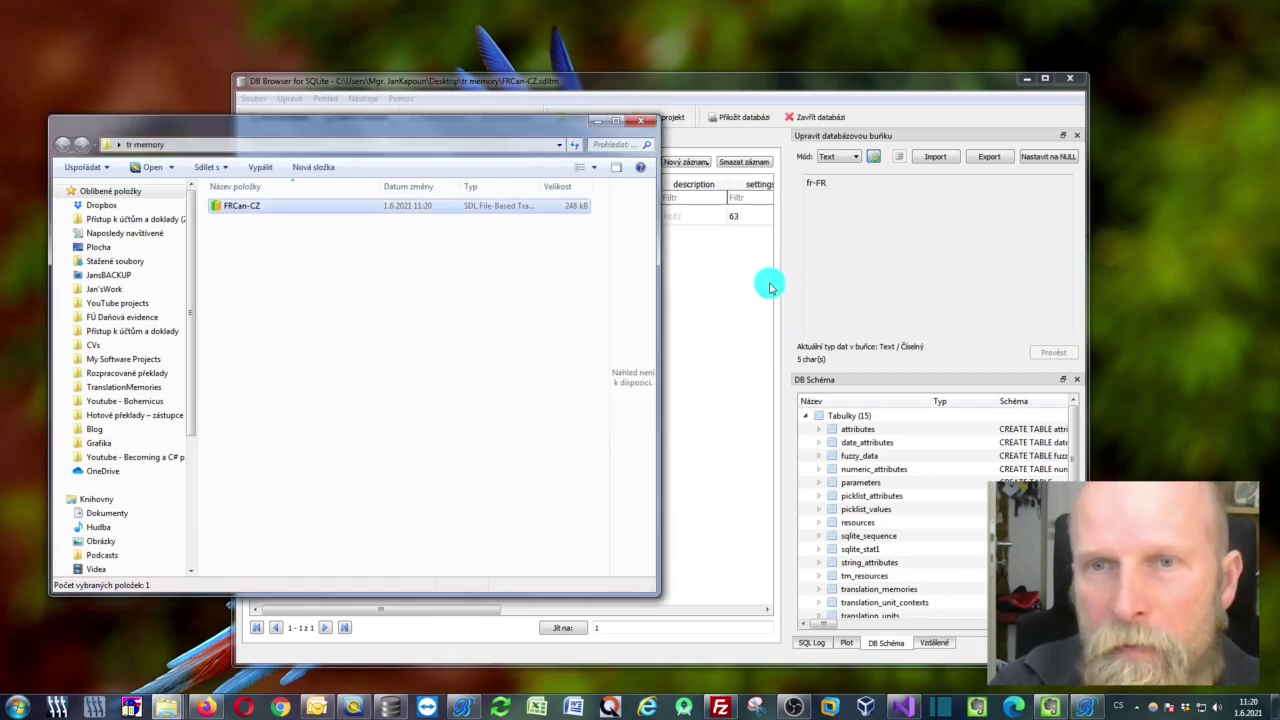